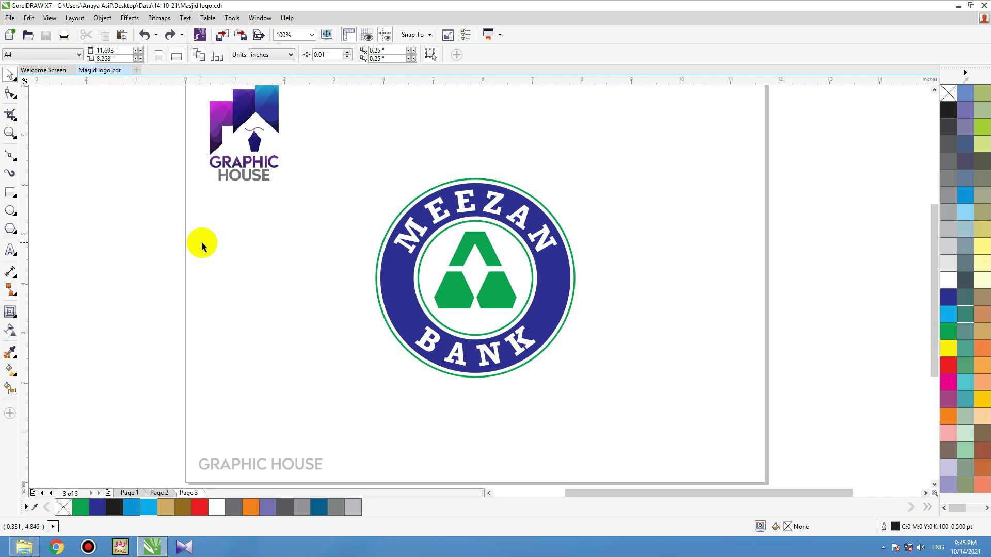
- Select the whole Meezan Bank logo and shift it slightly to the right on the page
left_click_drag(339, 185, 626, 398)
left_click(622, 395)
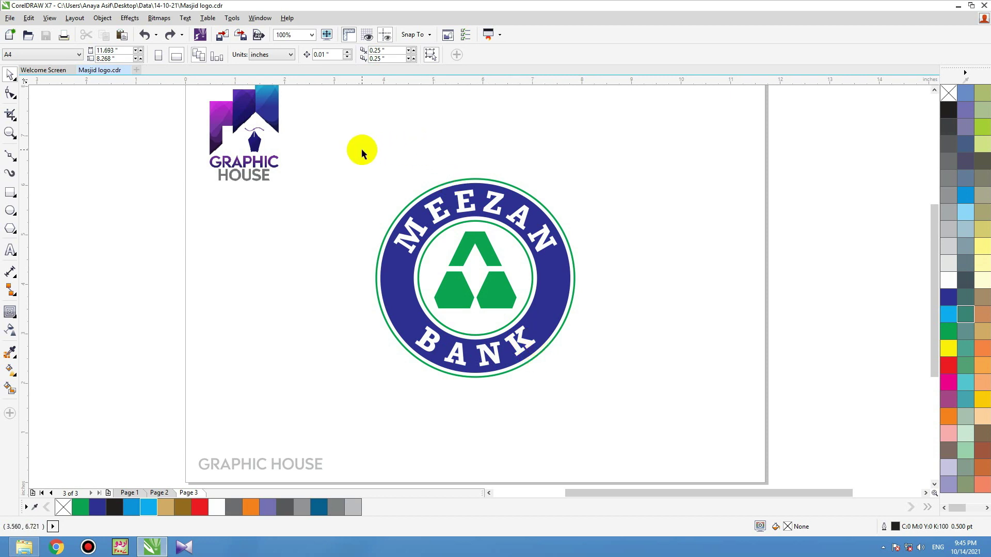
mouse_move(361, 151)
left_mouse_down()
mouse_move(464, 345)
mouse_move(586, 390)
left_mouse_up()
left_click_drag(544, 336, 560, 327)
left_click_drag(554, 322, 541, 325)
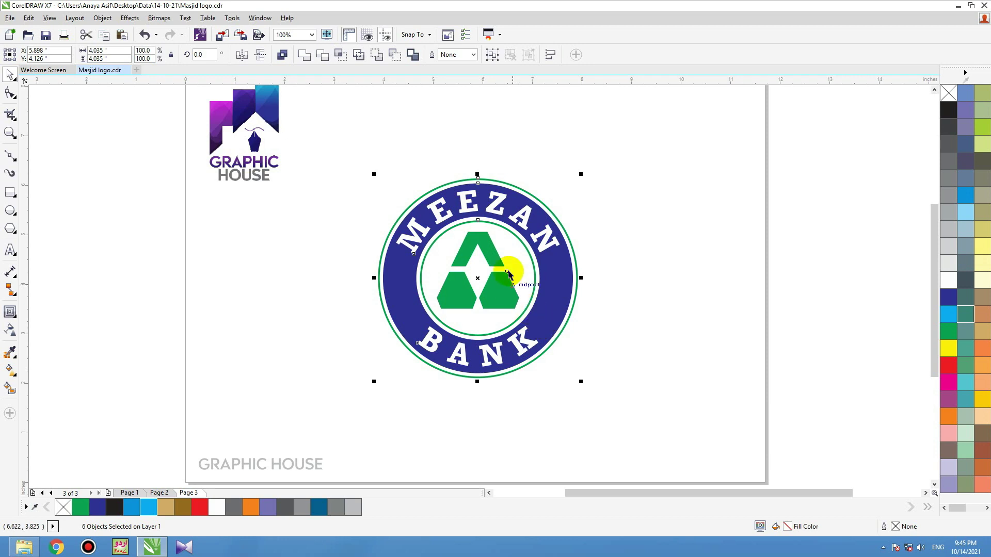
left_click_drag(511, 296, 514, 296)
left_click(703, 295)
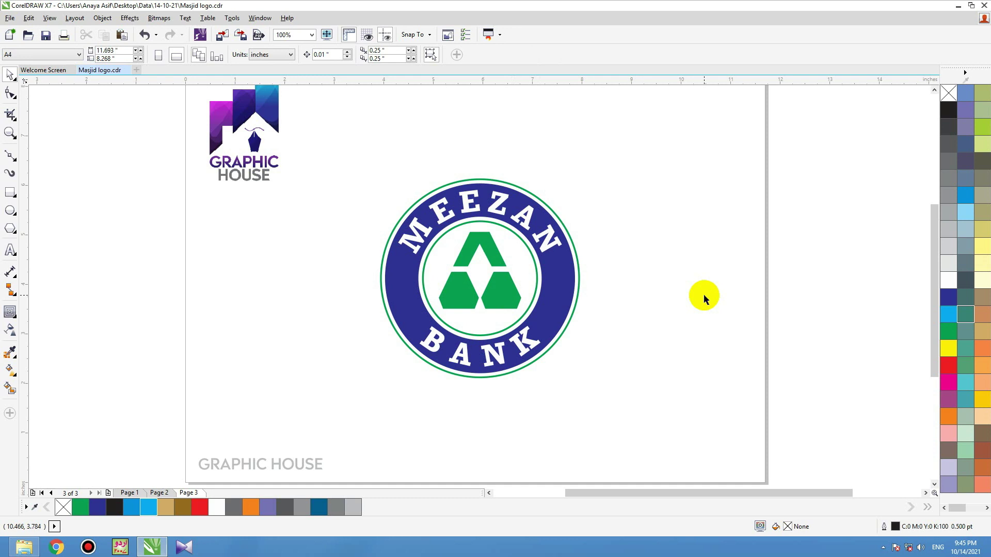
- Place a duplicate of the complete logo to the right of the original, at the same height and about 4.65 inches away
left_click(470, 212)
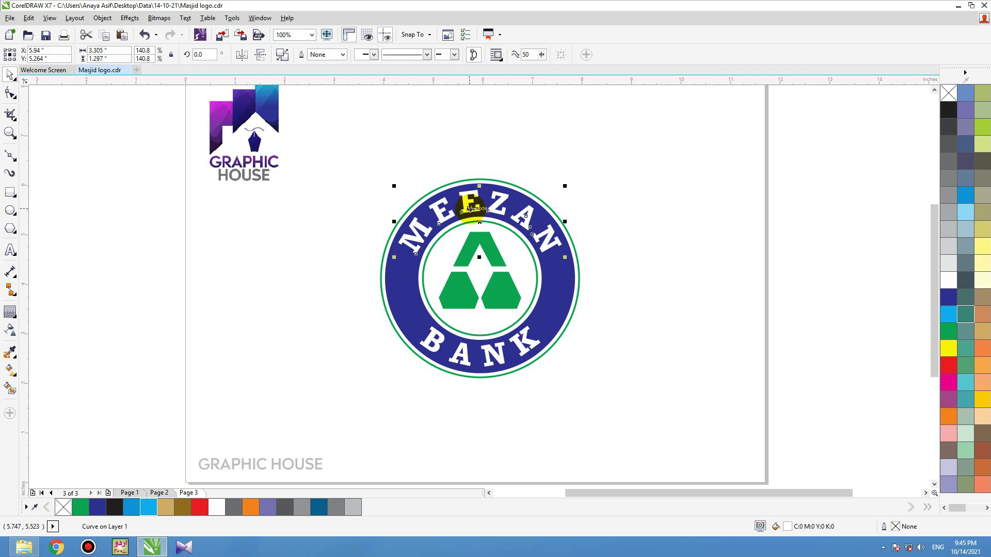
left_click_drag(641, 155, 338, 409)
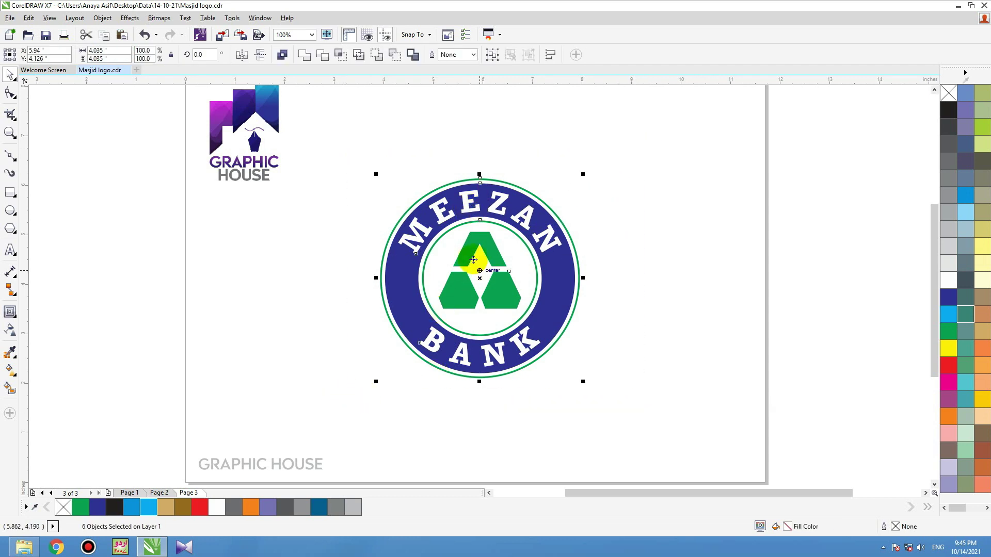
scroll(470, 218, "up", 3)
scroll(462, 253, "down", 1)
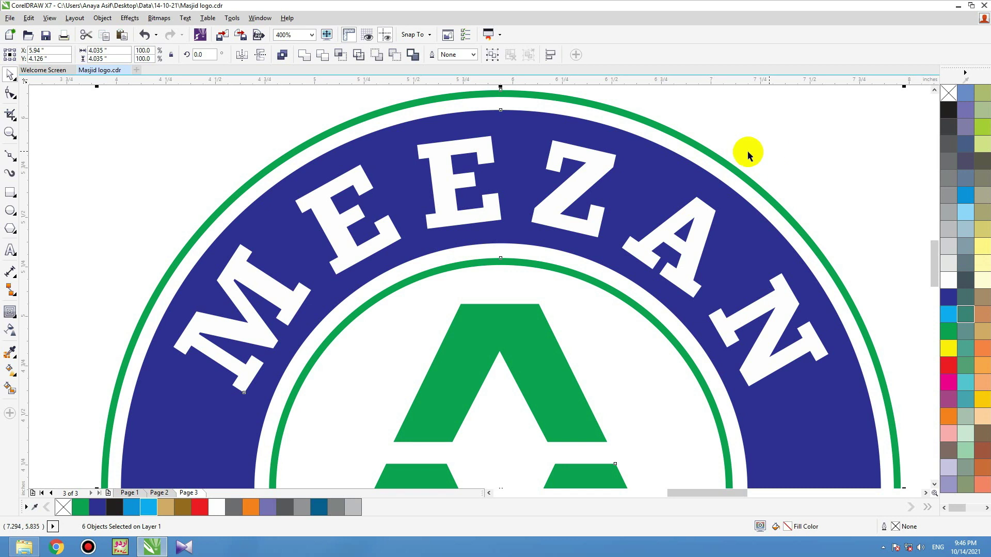
scroll(442, 170, "down", 5)
scroll(439, 192, "up", 3)
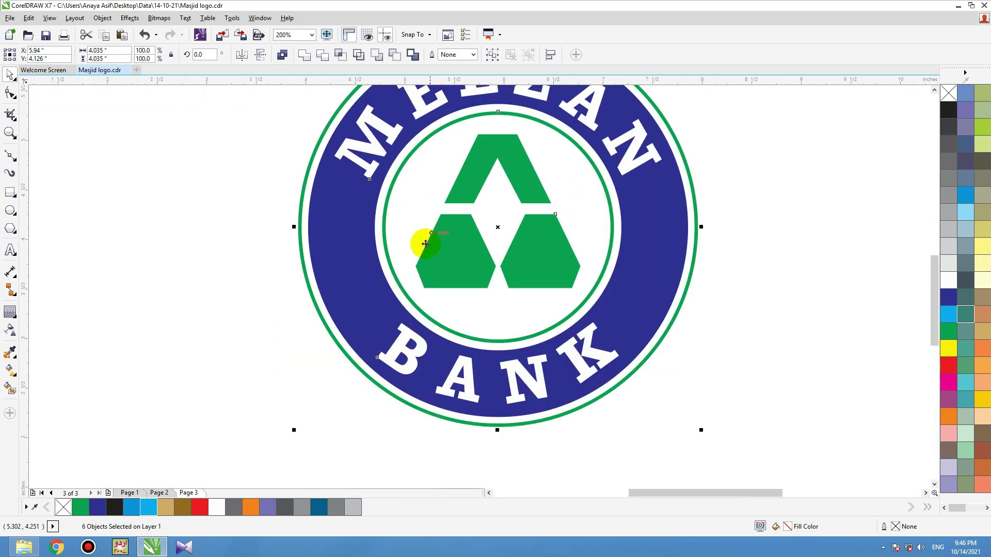
scroll(422, 248, "down", 1)
left_click_drag(433, 262, 663, 263)
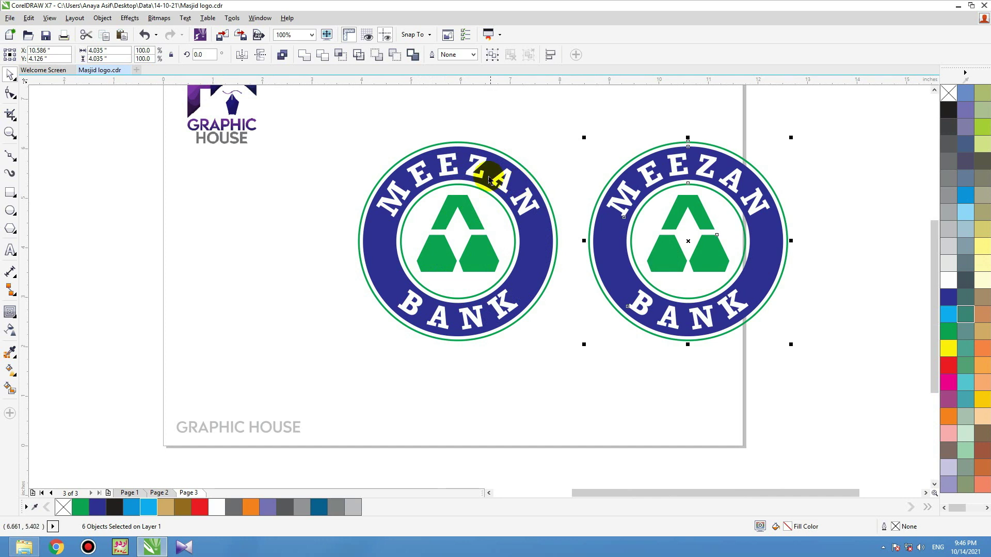
- Duplicate the MEEZAN lettering in the left logo with a small upward offset and fill the lower lettering light blue, C100 M20 Y0 K0
left_click(469, 174)
scroll(474, 170, "up", 3)
scroll(484, 244, "down", 1)
left_click_drag(478, 222, 477, 200)
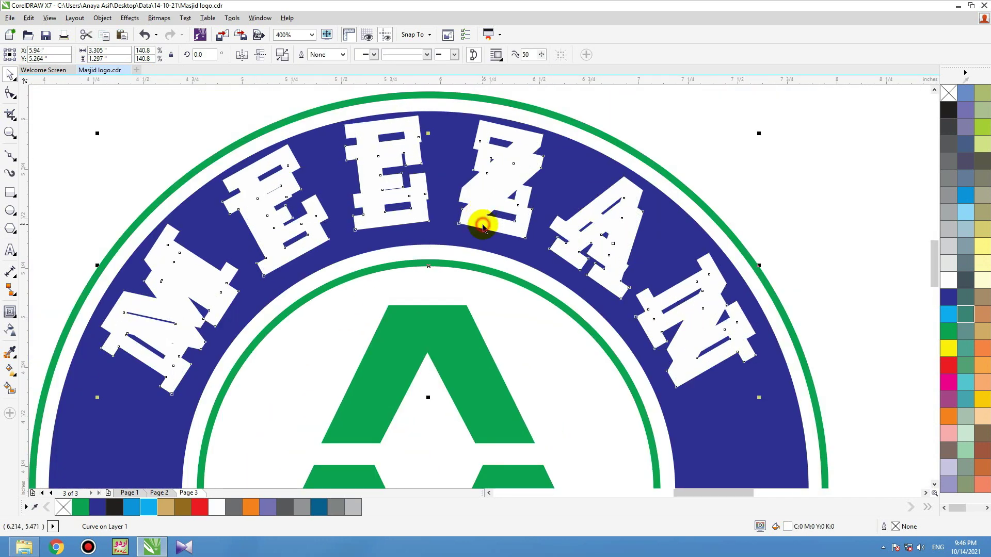
left_click(966, 206)
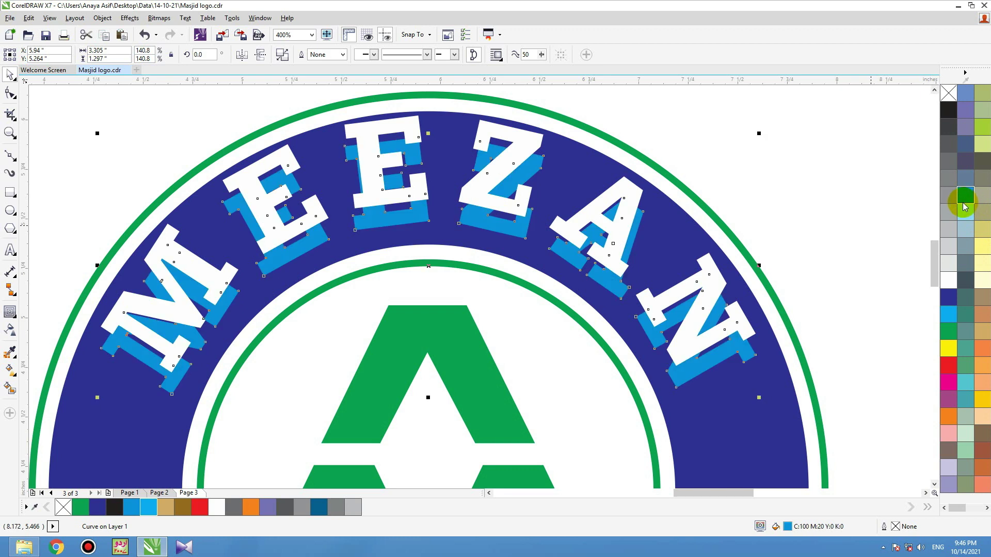
- Sample the dark blue of the ring with the color eyedropper and apply it to the lower MEEZAN lettering
left_click(10, 352)
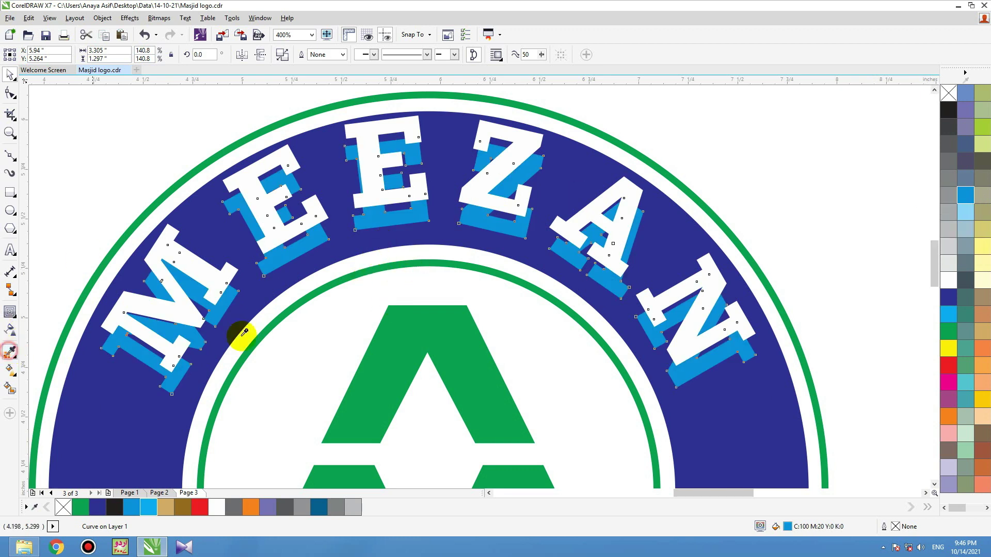
left_click(372, 241)
left_click(373, 223)
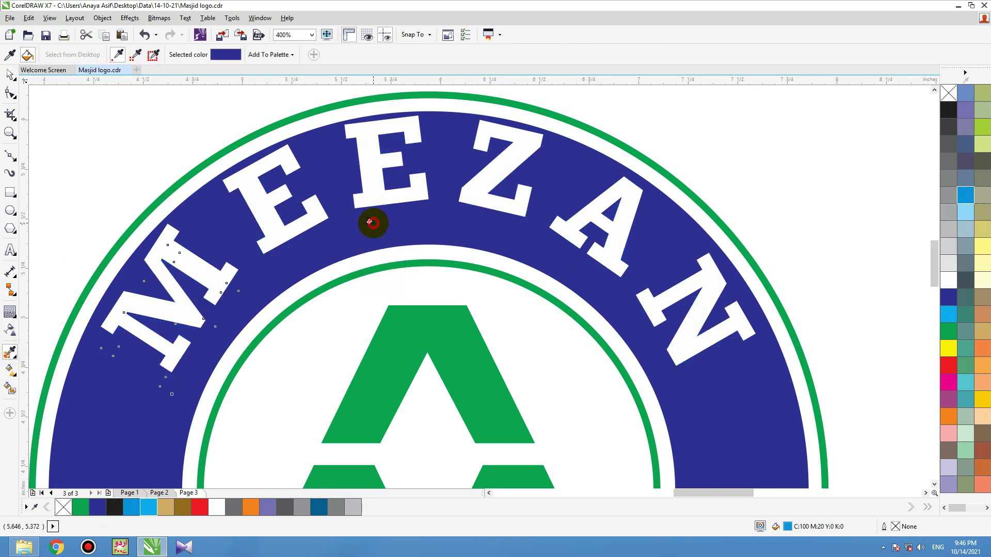
left_click(10, 78)
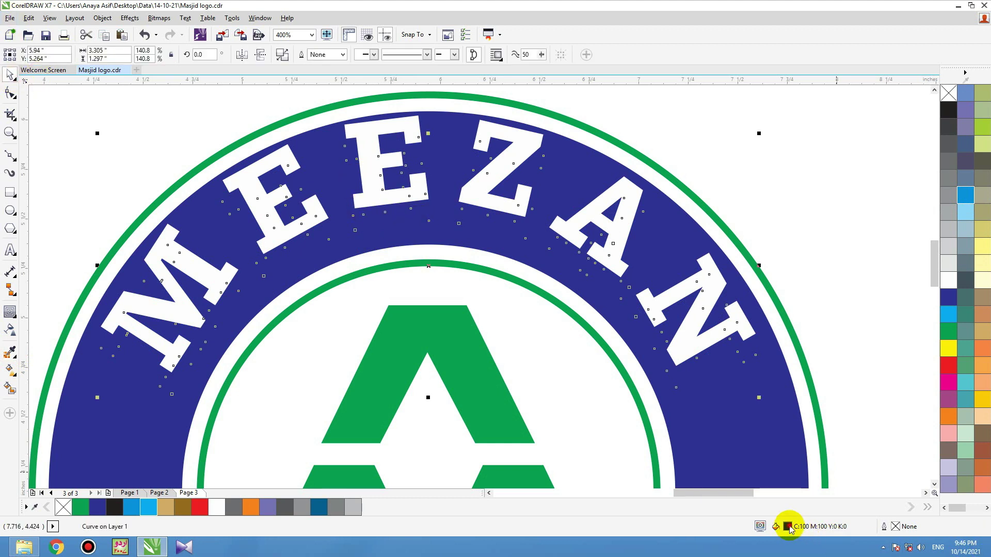
- Change the lower lettering's fill to the lighter blue C98 M89 Y0 K0 and add that color to the palette
double_click(788, 526)
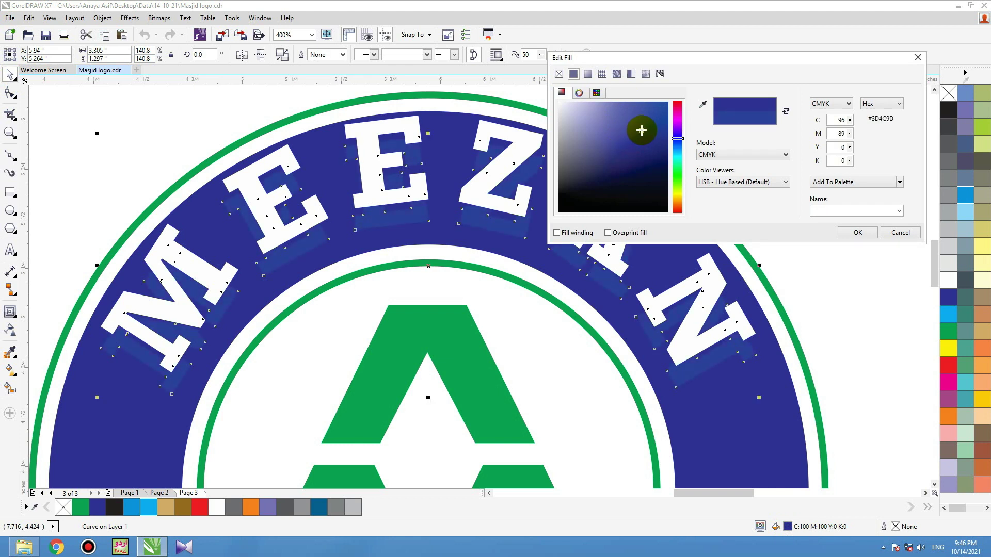
left_click(837, 184)
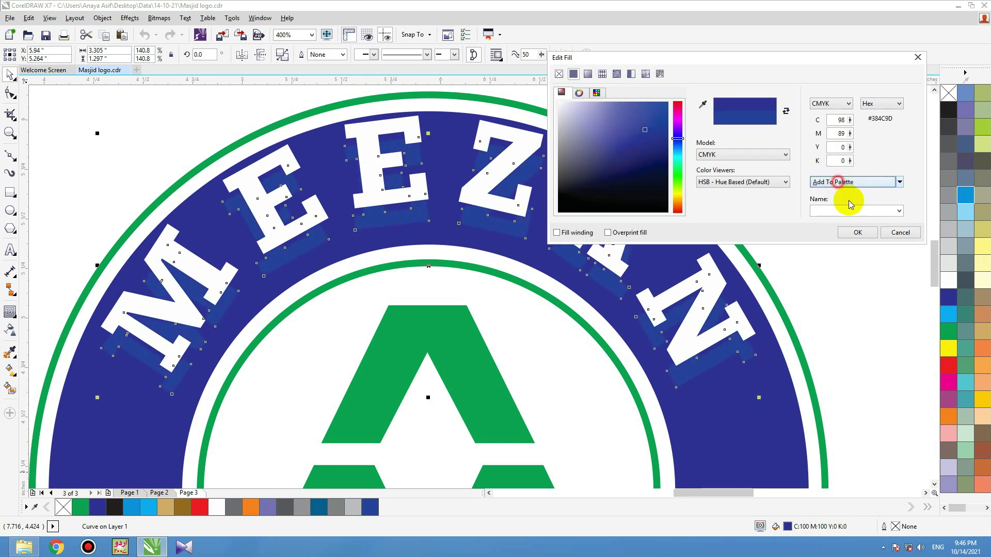
left_click(854, 232)
left_click(823, 180)
- Move the white MEEZAN lettering to about X 5.958, Y 5.279 inches so only a thin edge of the blue lettering shows
left_click_drag(497, 205, 478, 232)
scroll(480, 216, "up", 4)
scroll(480, 215, "down", 3)
scroll(432, 239, "down", 2)
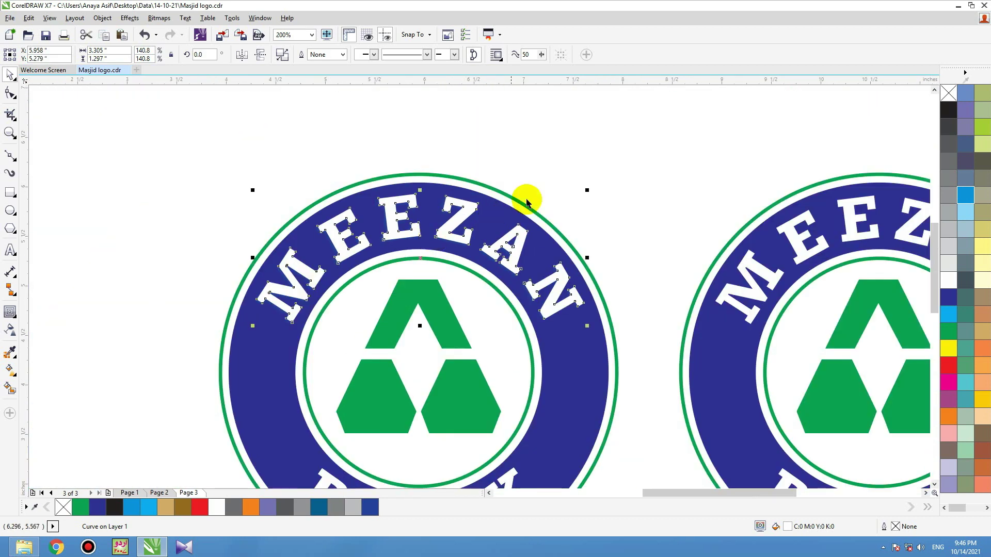
left_click(563, 178)
- Apply a drop shadow to the blue MEEZAN lettering beneath the white letters
scroll(450, 235, "up", 2)
left_click(446, 268)
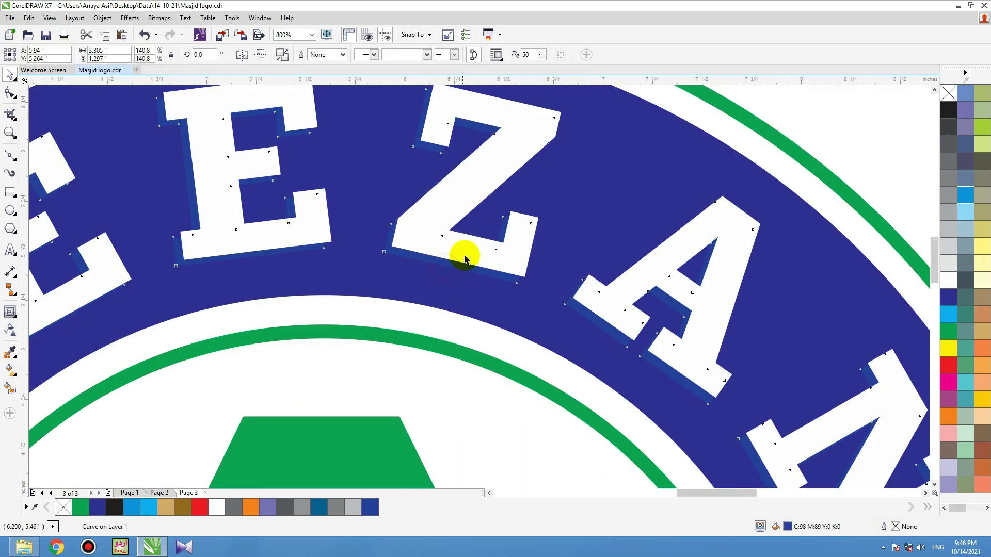
scroll(463, 259, "down", 1)
left_click(17, 319)
left_click(60, 311)
left_click_drag(393, 298, 395, 236)
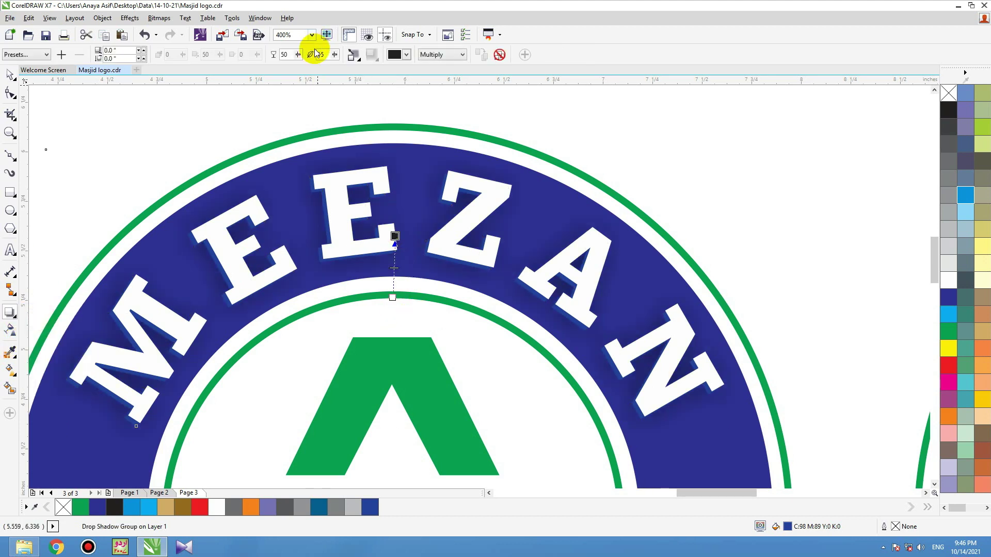
- Set the drop shadow's opacity to 44 and its feathering to 5
left_click_drag(291, 55, 251, 54)
type("4")
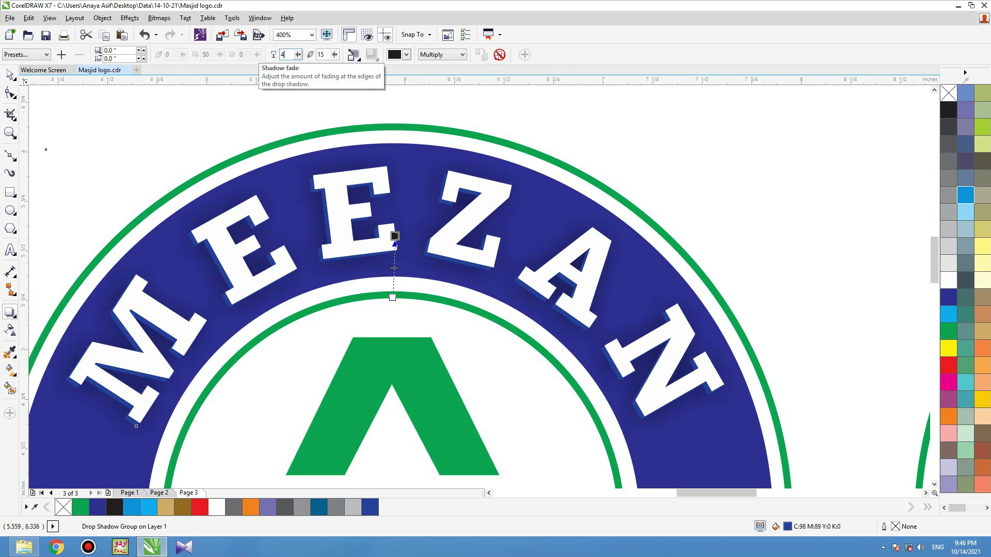
type("5")
key("Return")
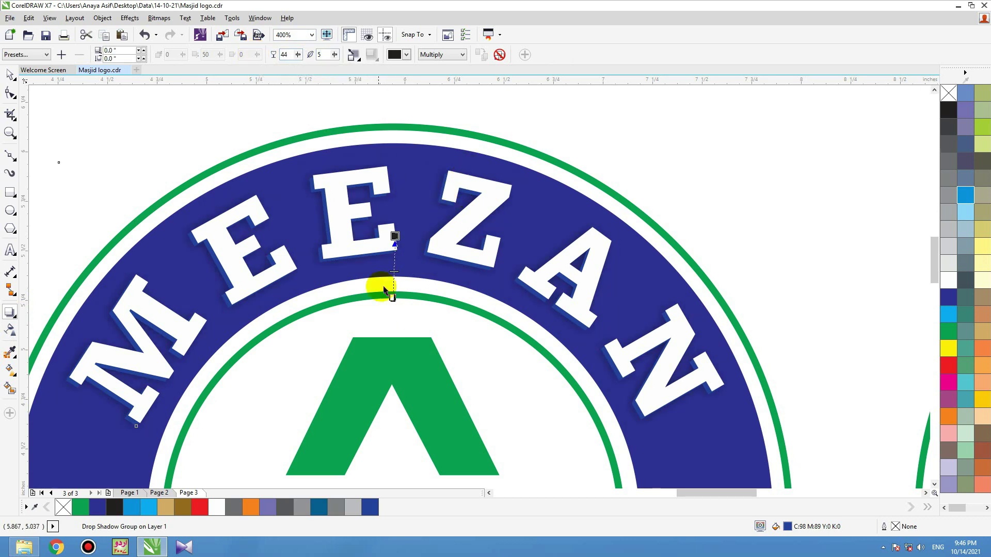
- Offset the lettering's drop shadow to about 0.004 inches horizontally and -0.032 inches vertically
left_click_drag(392, 297, 394, 304)
left_click_drag(394, 236, 412, 423)
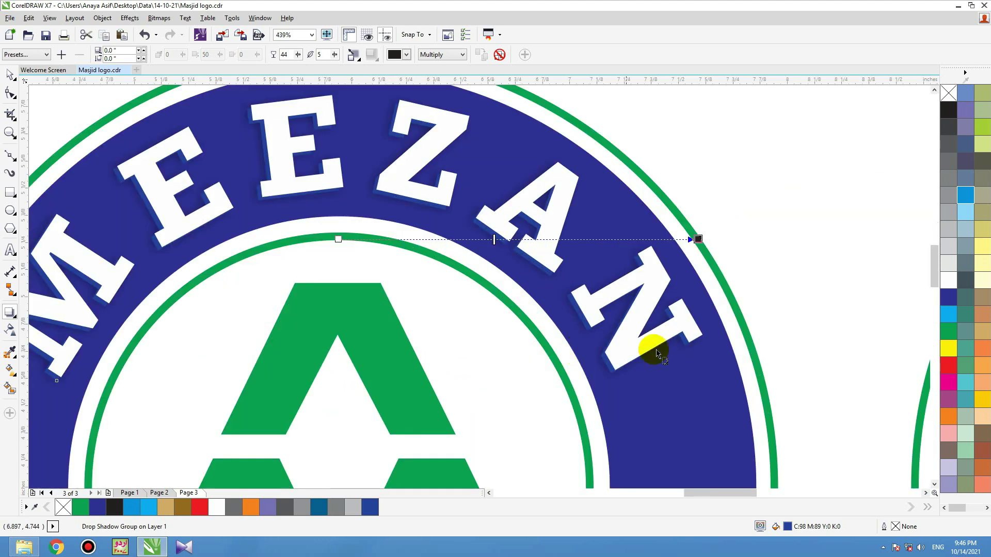
left_click_drag(698, 239, 354, 393)
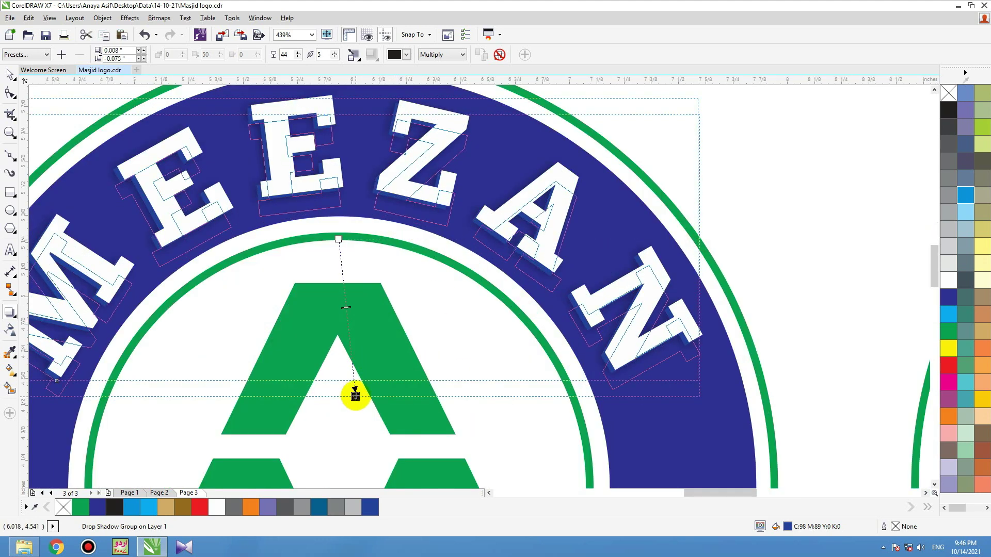
key("space")
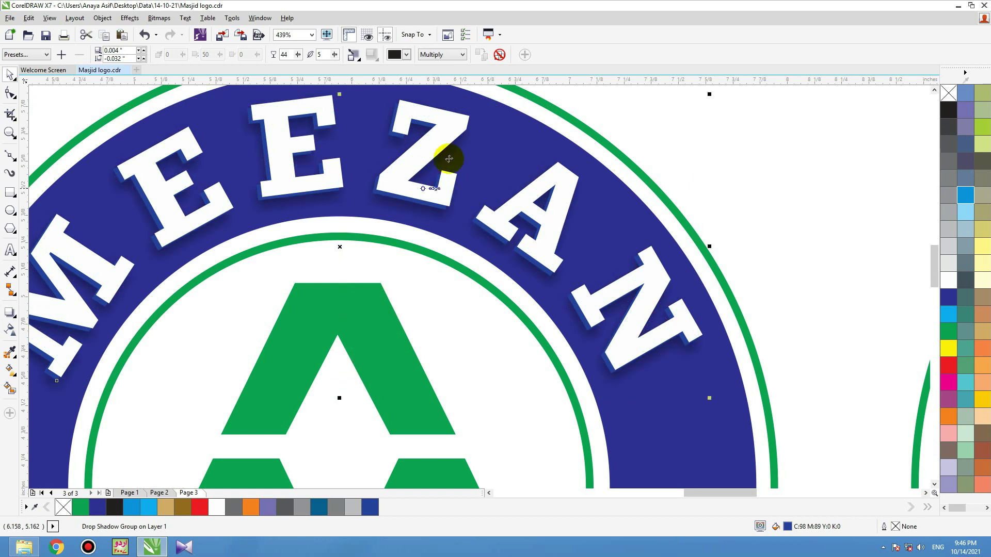
- Break the MEEZAN drop shadow group apart into separate lettering and shadow objects
scroll(434, 183, "down", 2)
left_click(465, 152)
key("F2")
left_click_drag(330, 155, 510, 251)
left_click_drag(435, 206, 461, 189)
key("ctrl+z")
left_click_drag(447, 226, 395, 237)
key("ctrl+z")
key("ctrl+k")
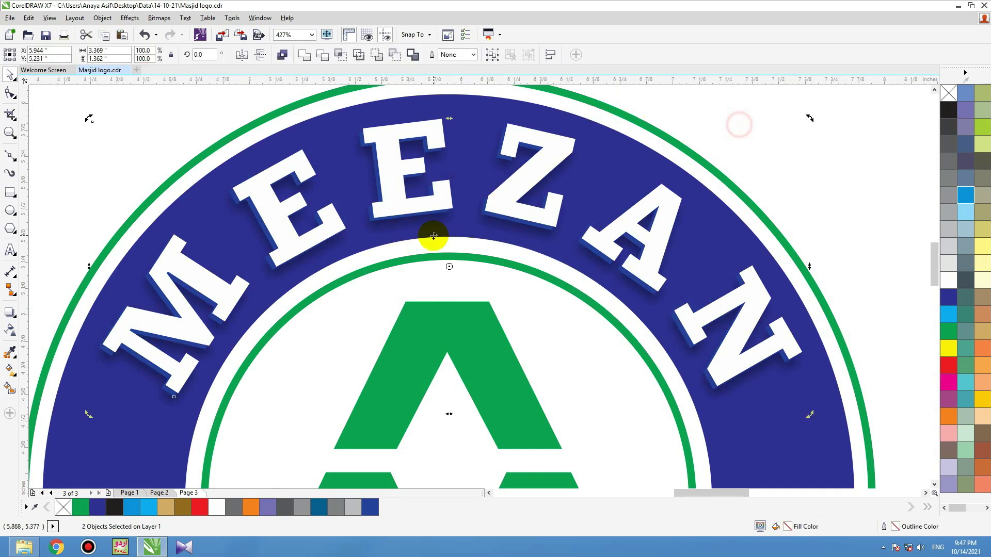
scroll(433, 228, "down", 1)
left_click(570, 161)
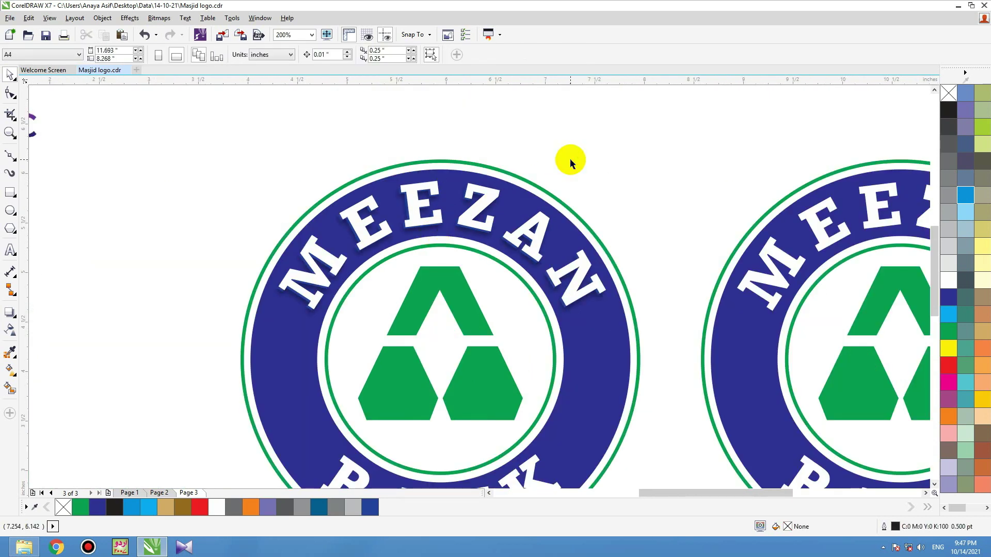
left_click_drag(469, 237, 363, 314)
key("ctrl+z")
left_click(514, 126)
- Compare the layered MEEZAN lettering and ring of the edited logo with the flat version in the duplicate logo
scroll(275, 243, "down", 1)
key("F2")
left_click_drag(272, 232, 681, 326)
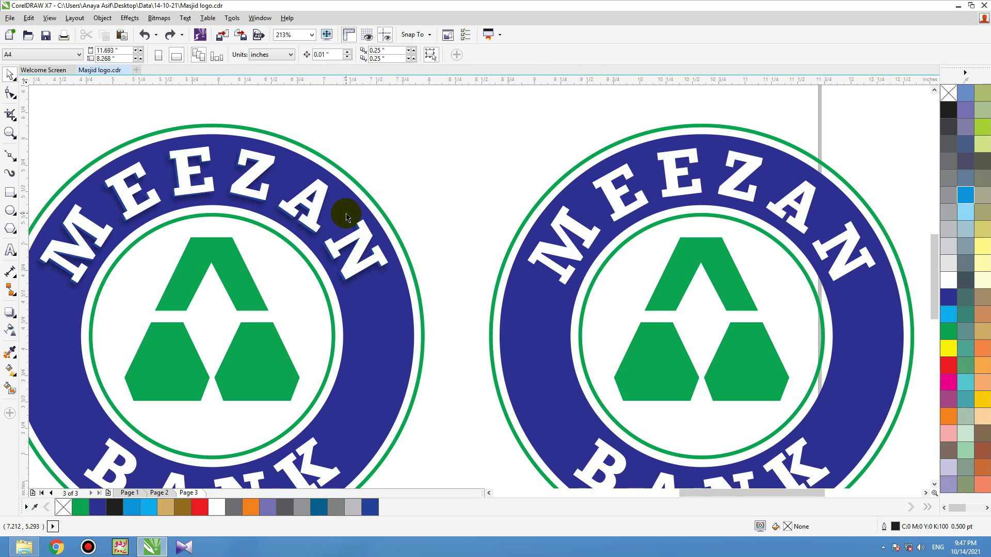
left_click(302, 223)
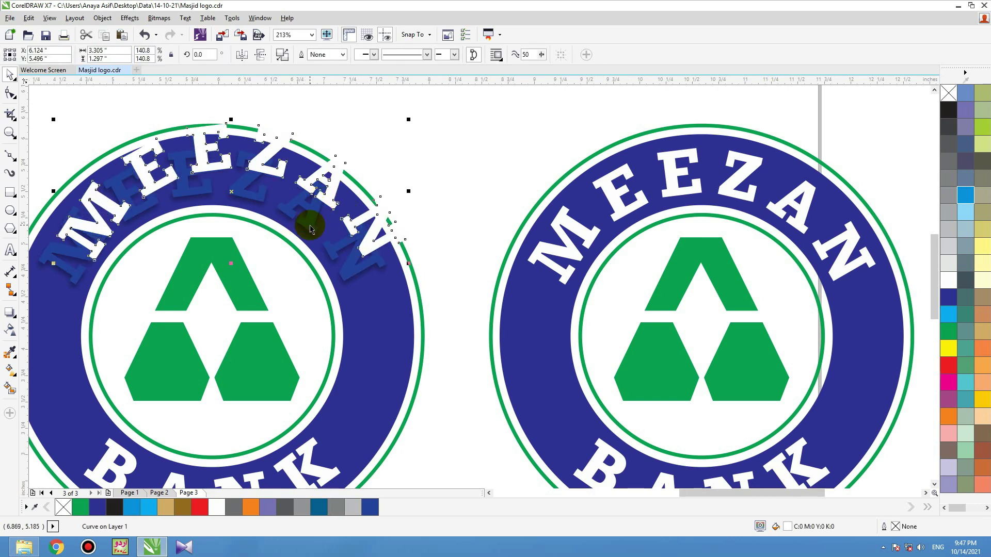
left_click(598, 142)
left_click(619, 201)
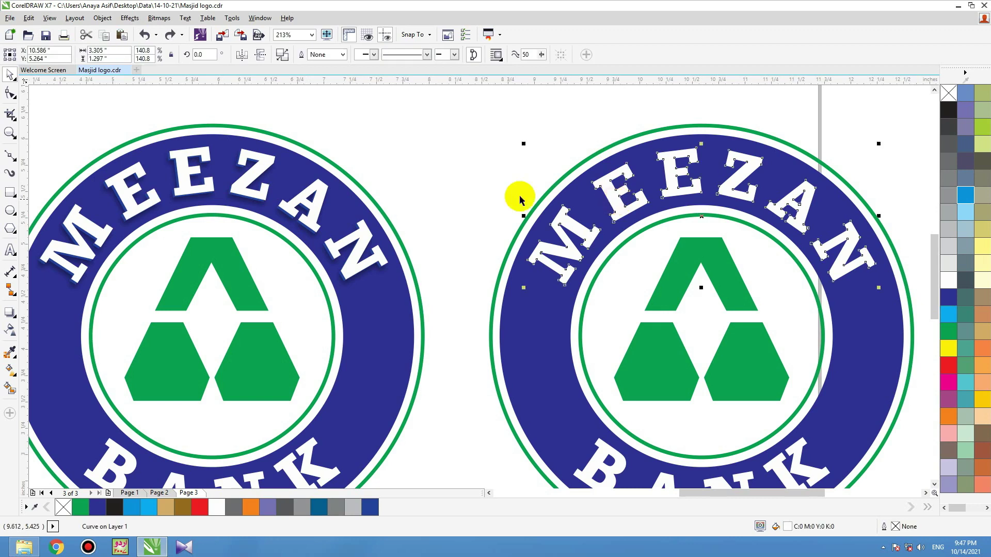
left_click(492, 166)
scroll(490, 201, "down", 3)
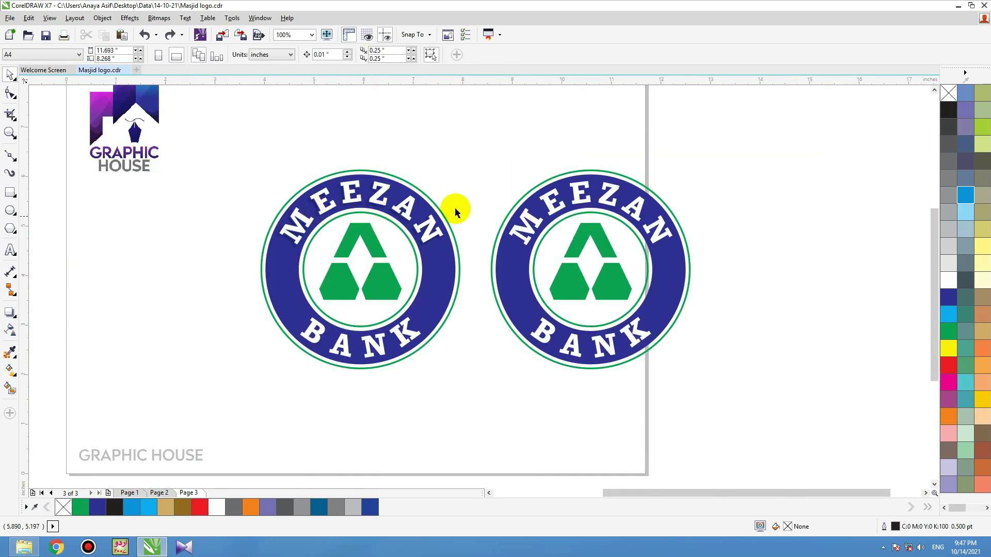
left_click_drag(342, 287, 250, 394)
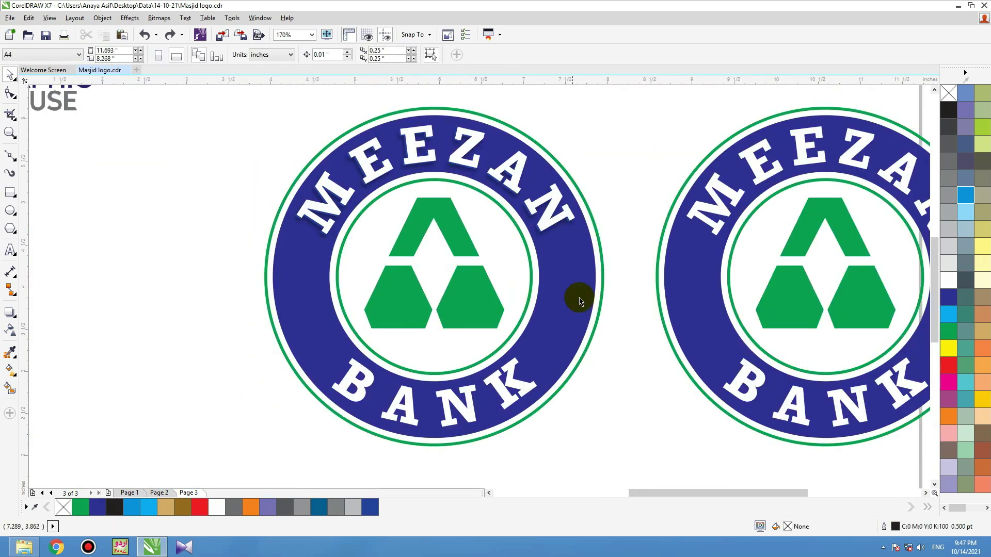
left_click(580, 298)
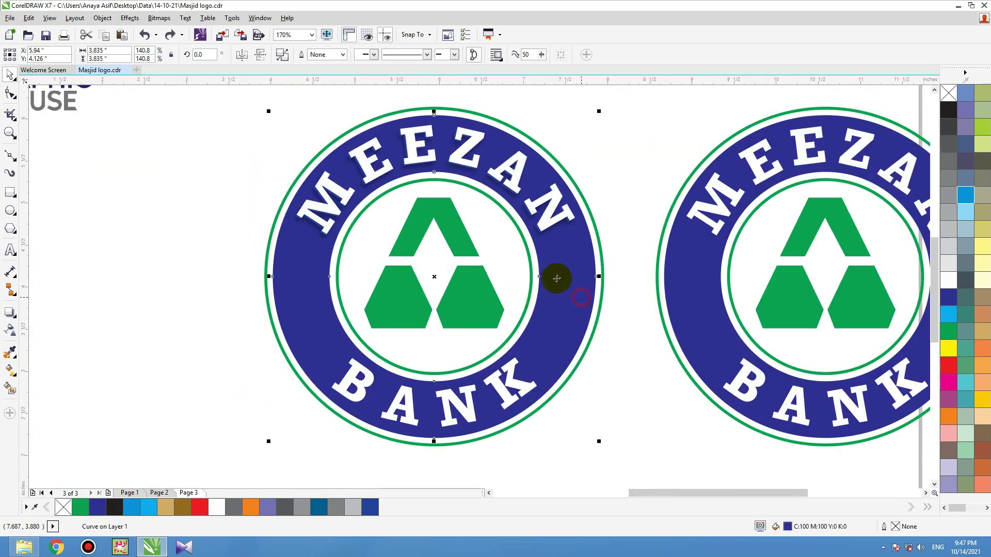
left_click(616, 163)
- Duplicate the green emblem beside the logo and fill the copy with dark green C88 M49 Y89 K66
left_click(458, 254)
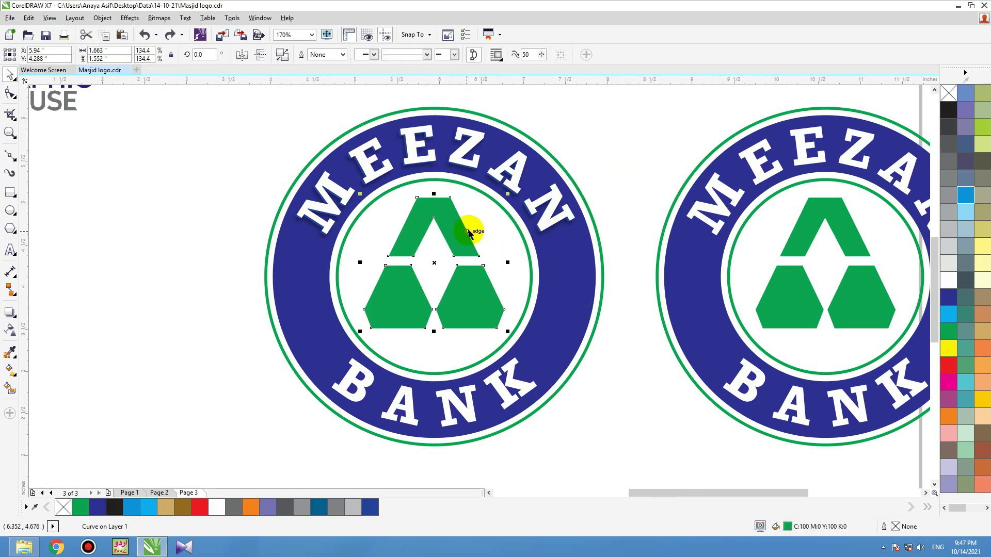
left_click_drag(460, 299, 229, 305)
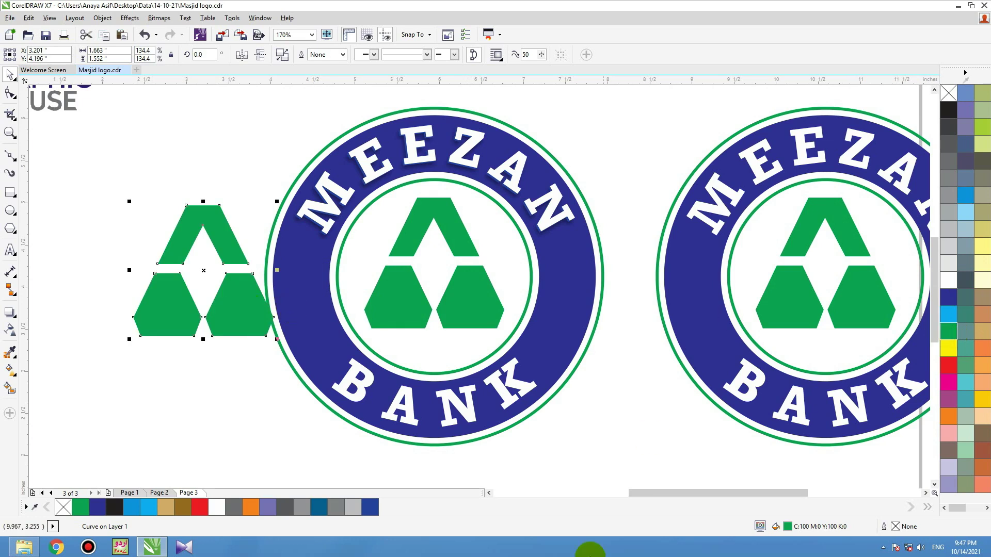
double_click(789, 528)
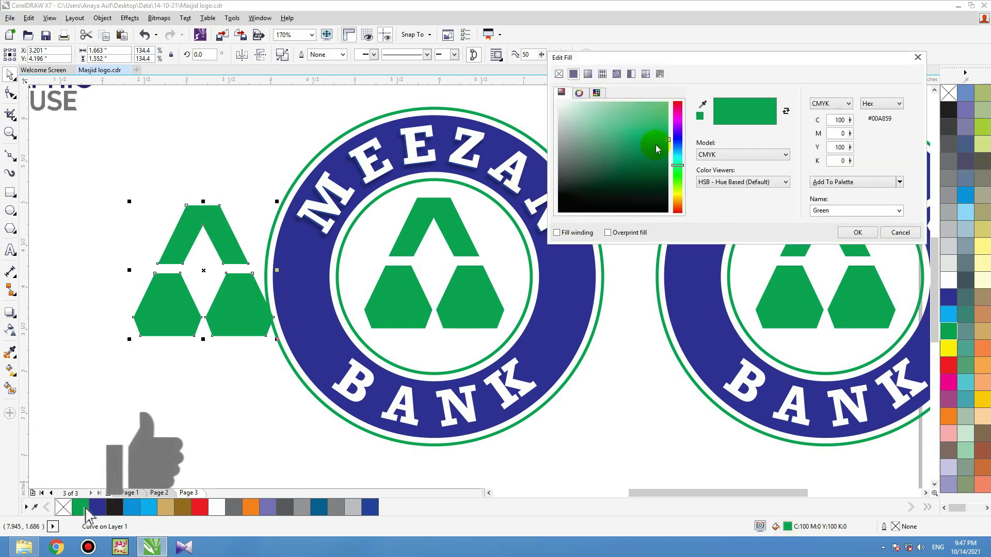
left_click_drag(663, 144, 663, 183)
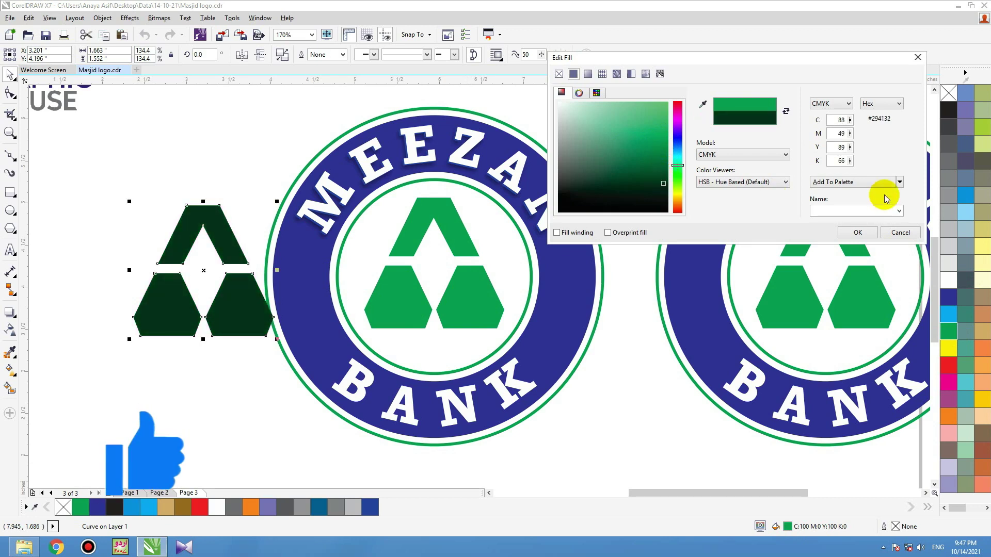
left_click(858, 232)
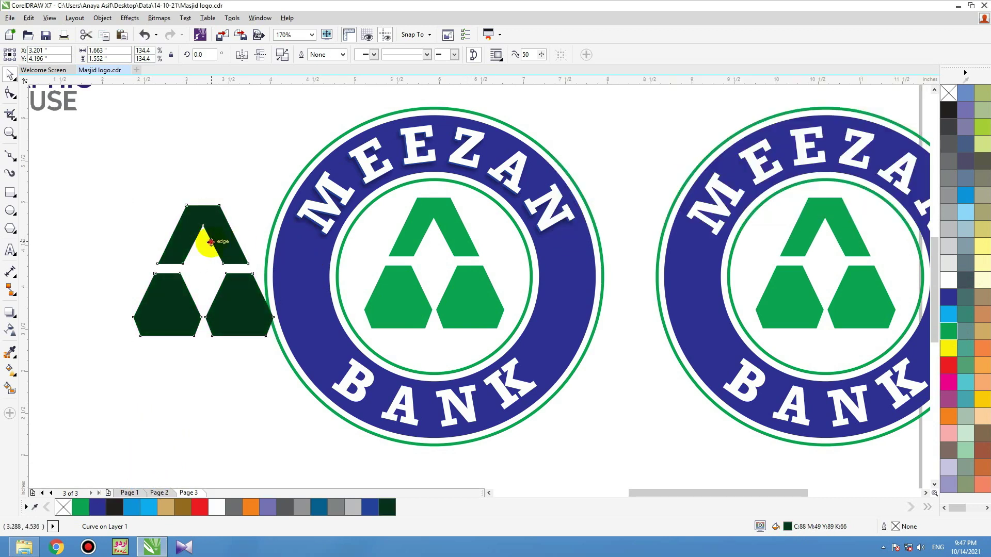
- Try to center the dark green emblem copy over the logo's original emblem
left_click_drag(208, 243, 188, 235)
left_click(456, 230, "shift")
key("c")
key("e")
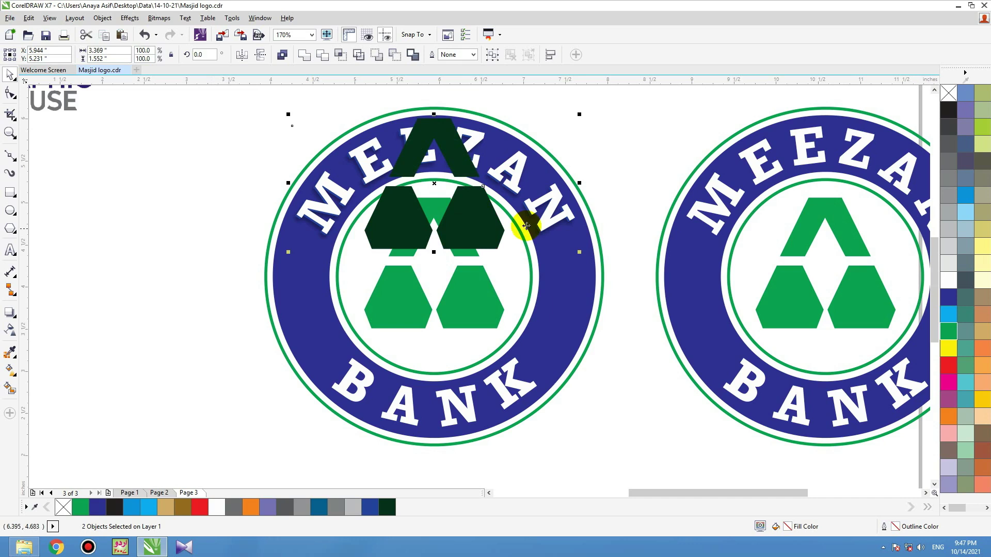
left_click(611, 195)
left_click_drag(470, 315, 447, 334)
key("ctrl+z")
- Center the dark green emblem copy horizontally and vertically on the original green emblem
left_click(484, 244)
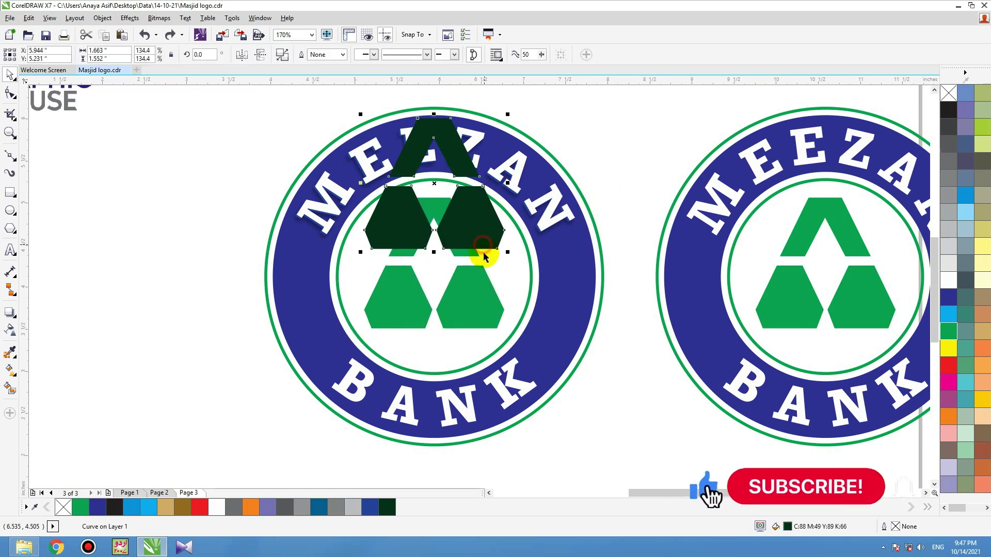
left_click(485, 322, "shift")
key("c")
key("e")
left_click(655, 164)
- Apply a linear transparency to the dark emblem copy, fading it out from its lower right to its upper left
left_click(459, 310)
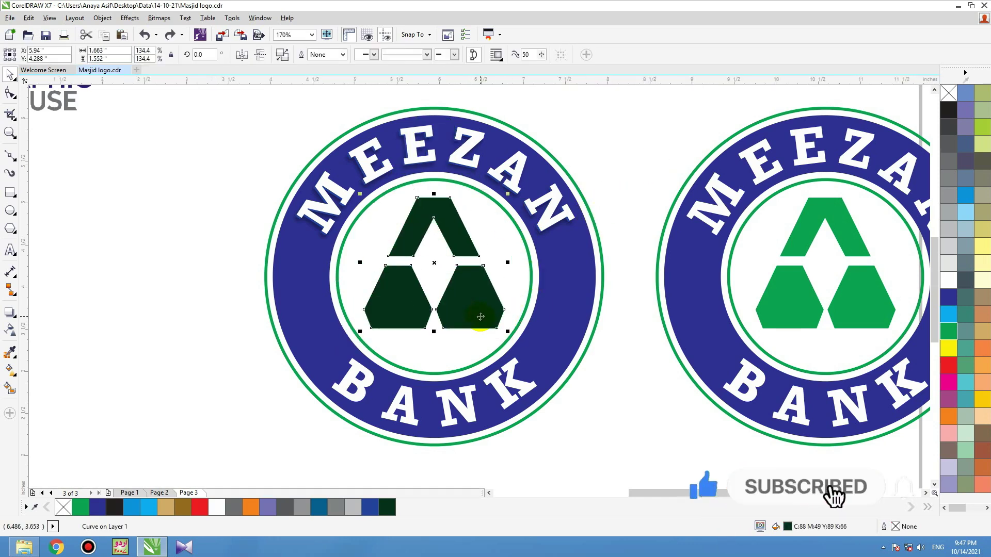
left_click(10, 331)
left_click_drag(514, 307, 411, 220)
left_click_drag(513, 307, 173, 319)
key("space")
key("ctrl+z")
- Duplicate the two thin green rings beside the logo, group the copies and fill them with the emblem copy's dark green
left_click_drag(531, 265, 530, 280)
key("ctrl+z")
left_click(602, 259, "shift")
left_click_drag(603, 269, 207, 264)
right_click(207, 265)
key("ctrl+g")
left_click(383, 506)
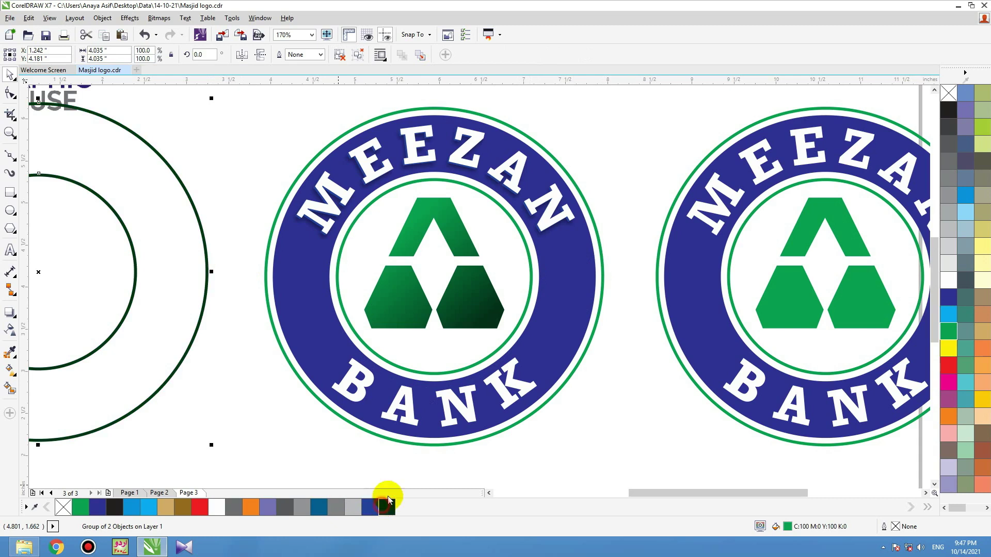
- Center the dark green ring group horizontally and vertically on the logo's original rings
left_click(558, 393, "shift")
key("c")
key("e")
left_click(620, 409)
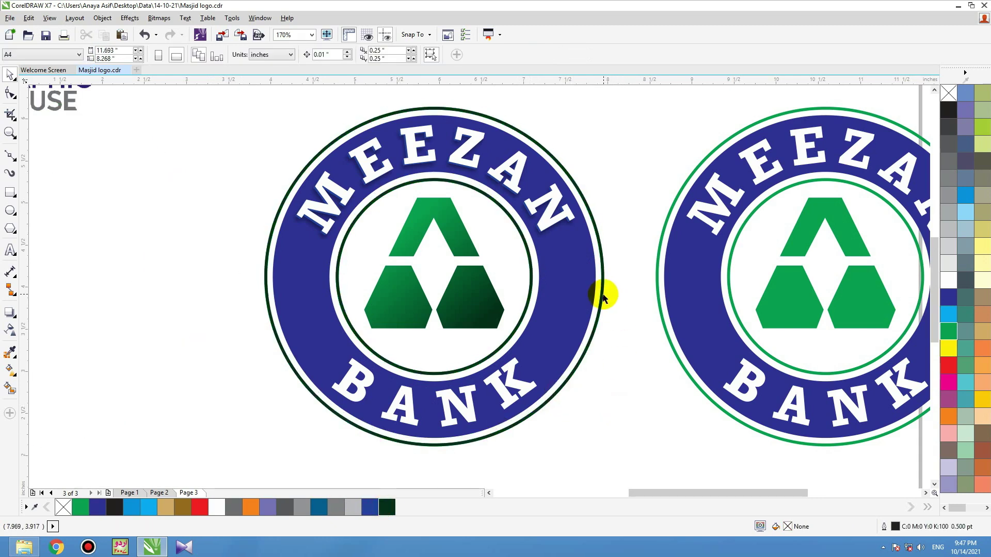
- Apply a linear transparency to the dark ring group, fading it out from the lower right toward the upper left
left_click_drag(602, 296, 599, 364)
key("ctrl+z")
left_click(9, 330)
left_click_drag(579, 400, 413, 165)
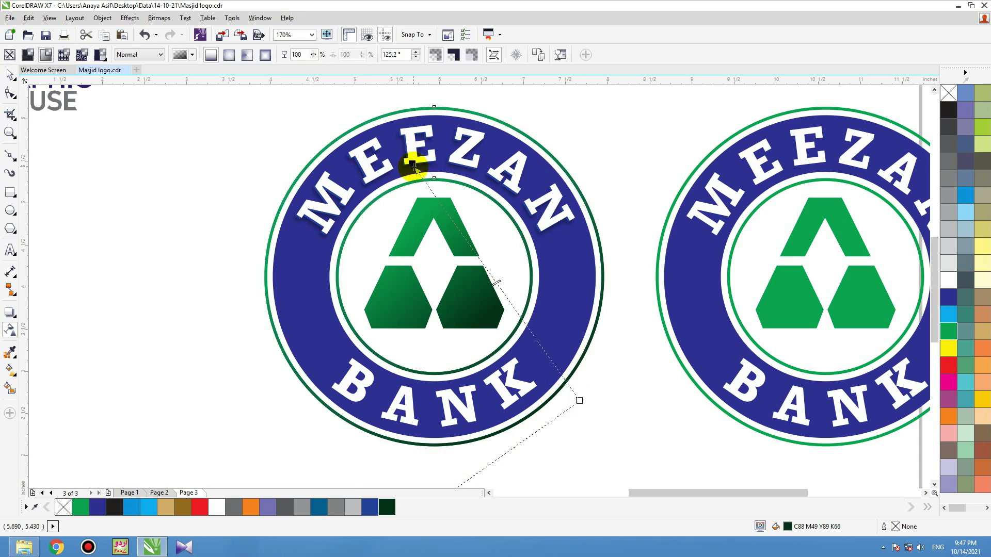
key("space")
left_click_drag(587, 205, 237, 205)
key("ctrl+z")
left_click(252, 218)
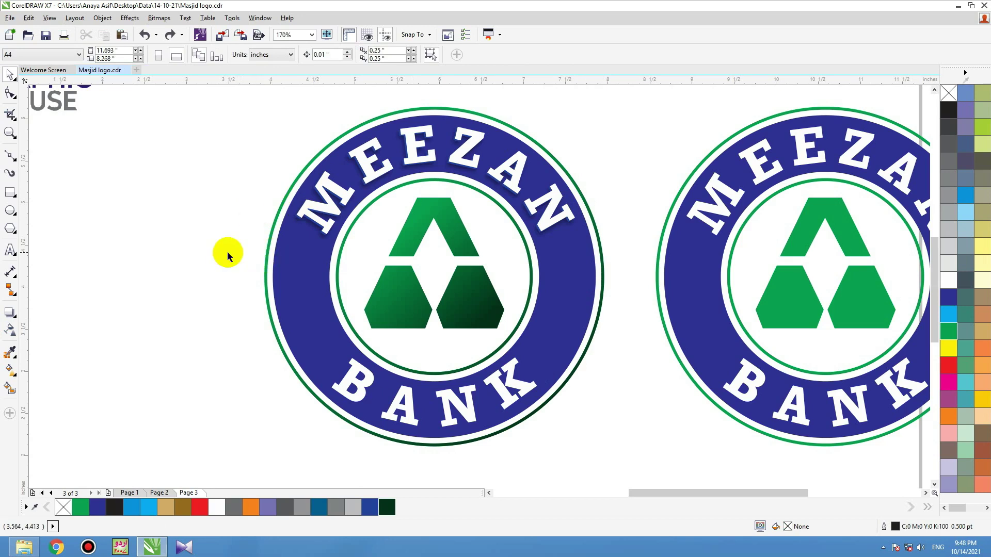
- Duplicate the wide blue ring beside the logo and fill the copy with dark blue C100 M96 Y17 K49
left_click_drag(558, 291, 320, 299)
key("ctrl+z")
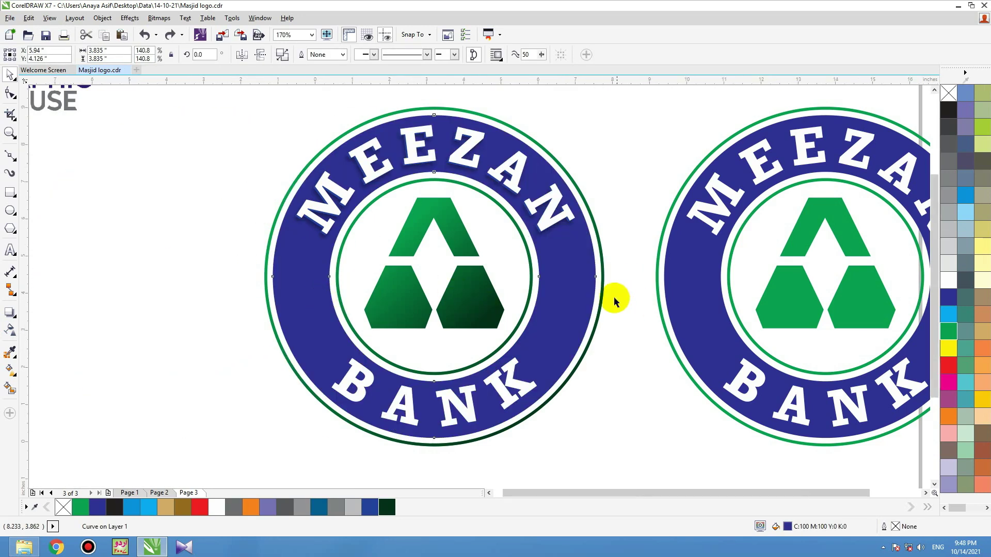
scroll(614, 299, "down", 2)
left_click_drag(592, 297, 432, 302)
double_click(786, 526)
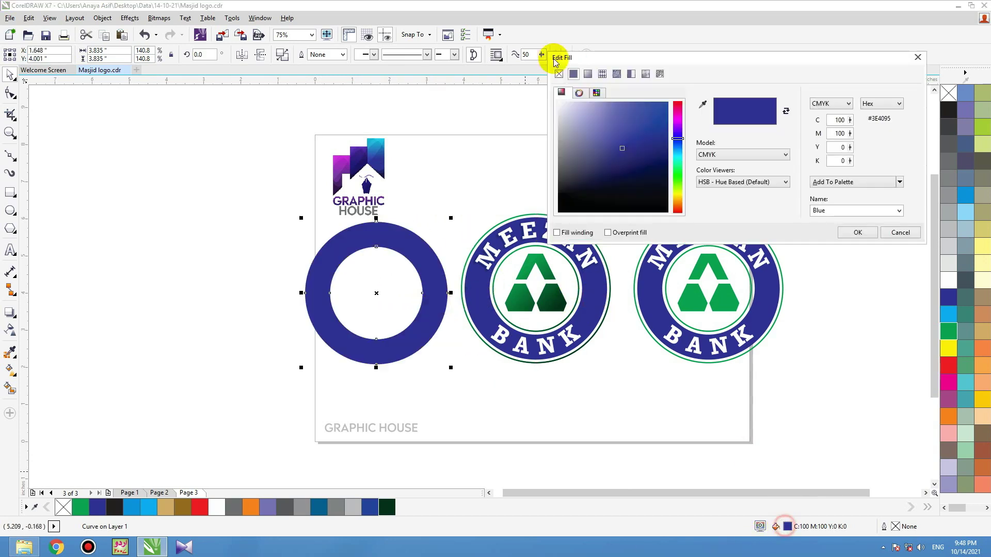
left_click_drag(627, 156, 631, 169)
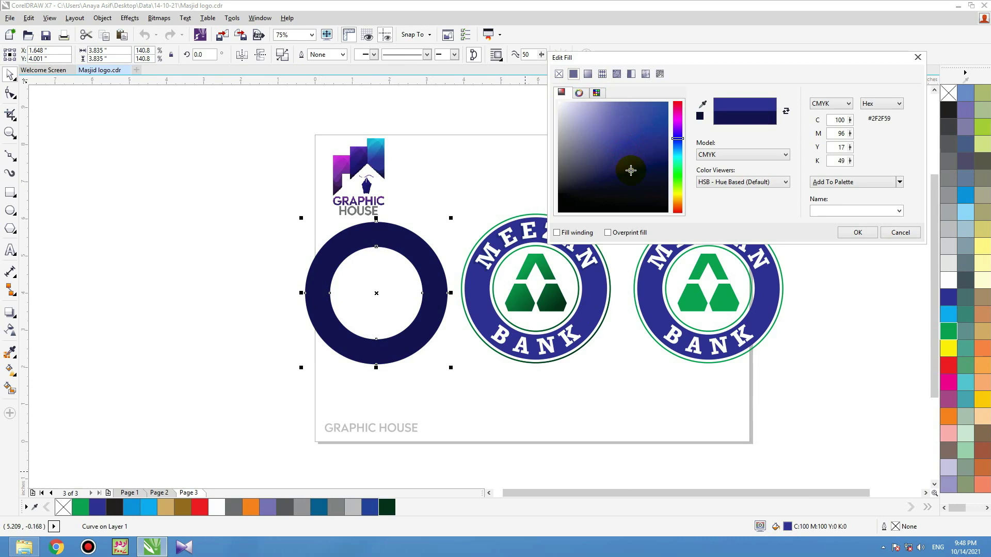
left_click(868, 231)
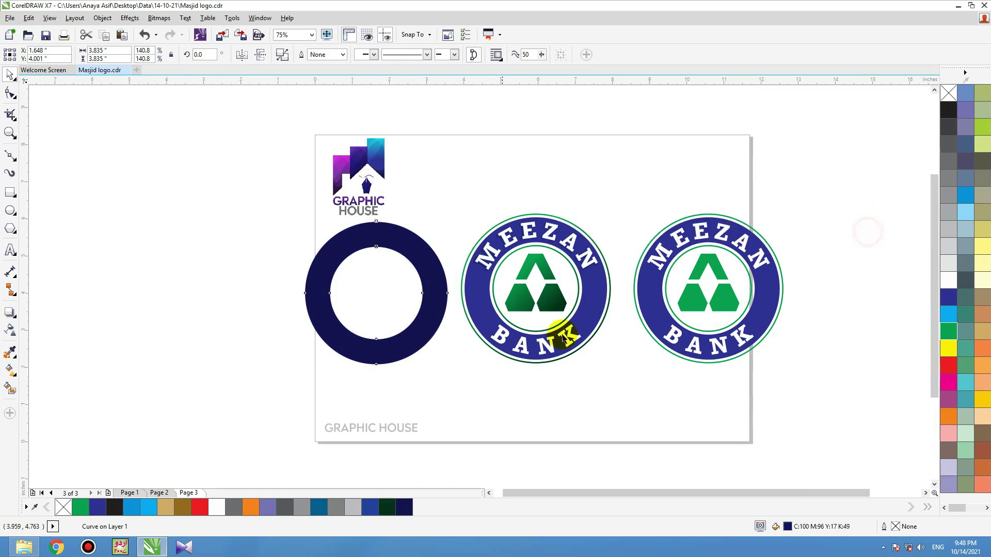
- Center the dark blue ring copy horizontally and vertically on the logo's original blue ring
left_click(597, 311, "shift")
key("c")
key("e")
left_click(625, 200)
left_click_drag(672, 241, 389, 357)
key("ctrl+z")
left_click(499, 190)
- Fade the dark blue ring out from bottom to top with a linear transparency and place it behind the BANK lettering
scroll(614, 303, "up", 1)
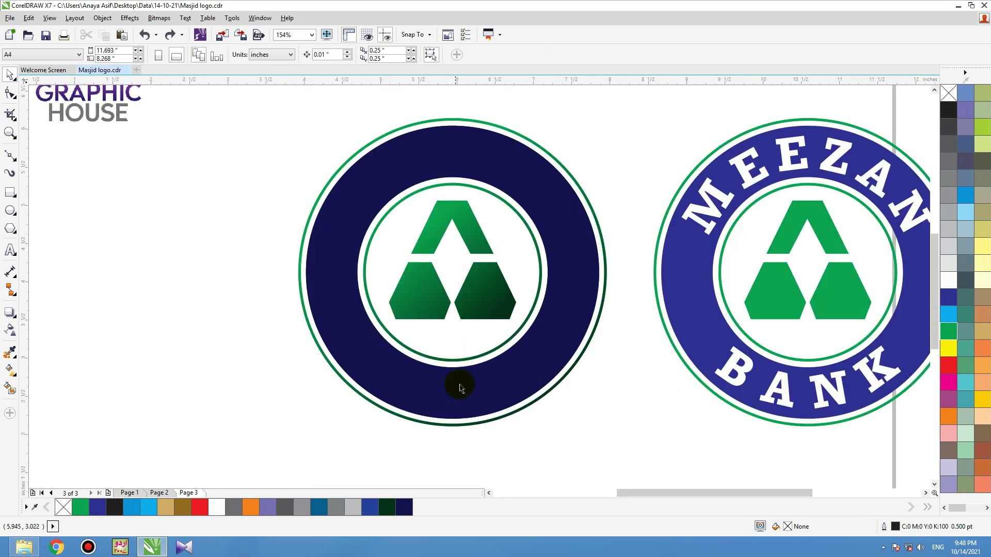
left_click(459, 386)
left_click(9, 331)
left_click_drag(505, 391, 505, 164)
key("space")
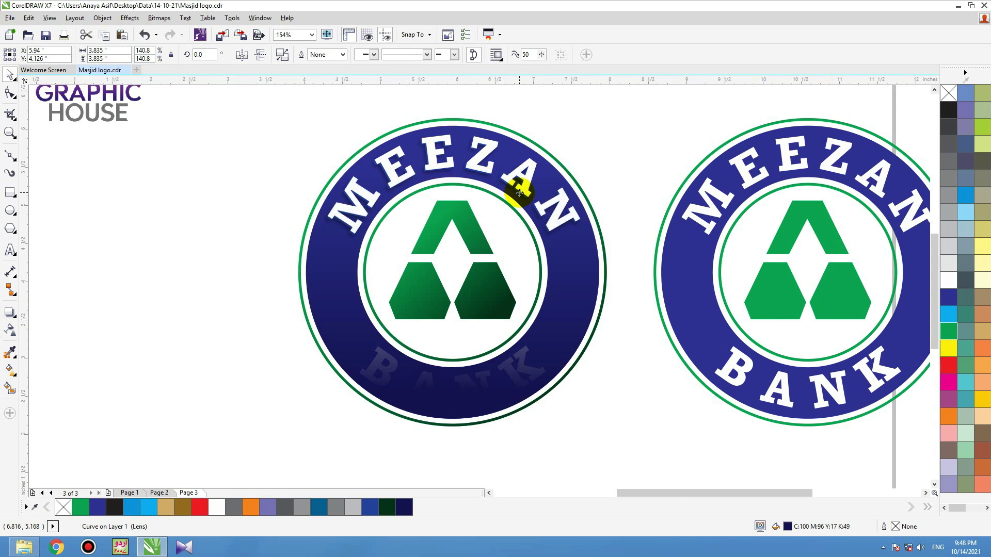
key("ctrl+Page_Down")
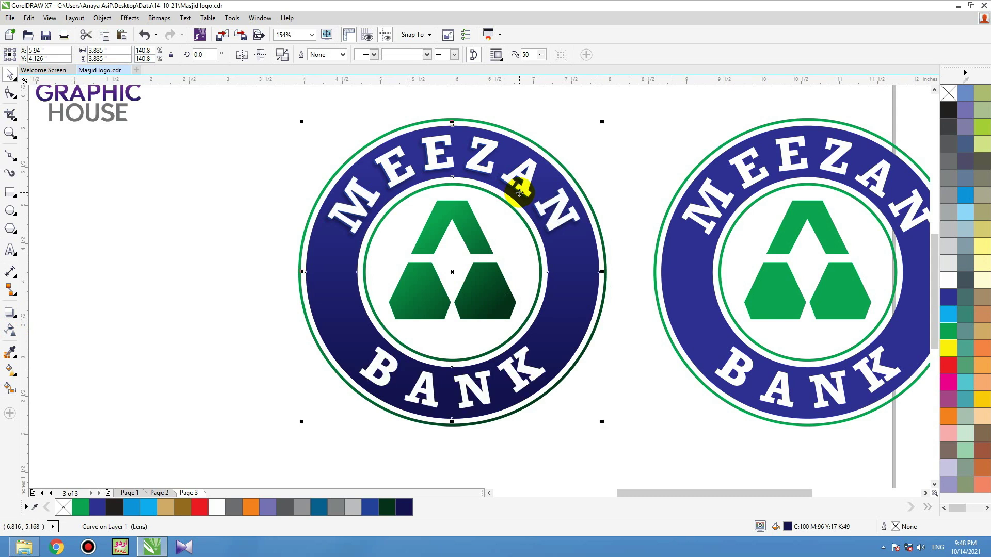
left_click(249, 243)
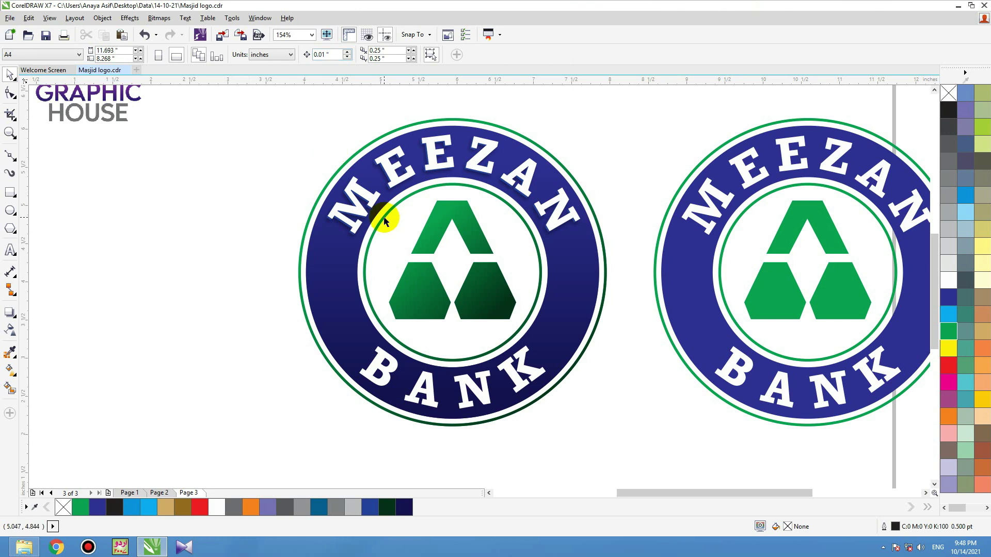
- Move the flat logo off the page's right side and the shaded logo to the top of the page
scroll(368, 276, "down", 3)
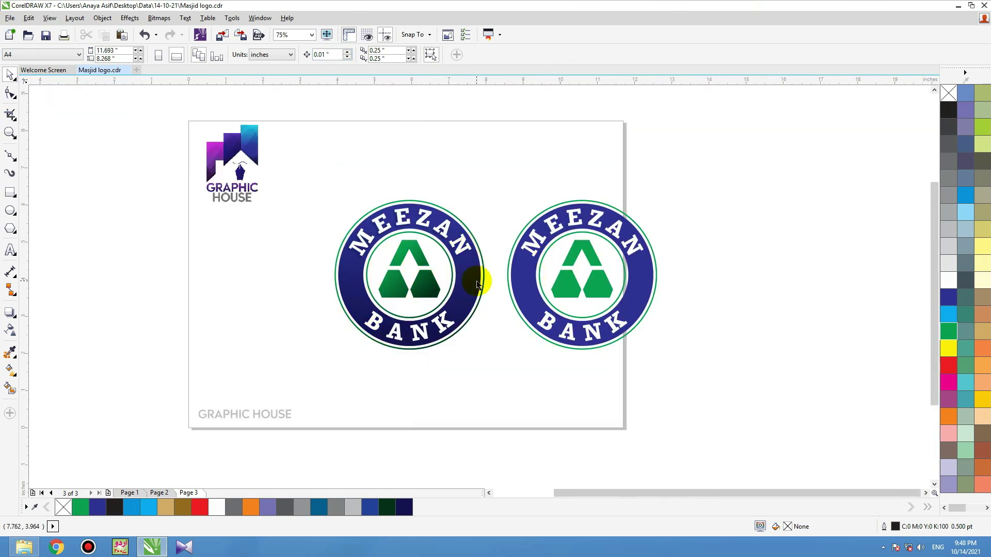
scroll(477, 285, "up", 5)
scroll(557, 249, "down", 3)
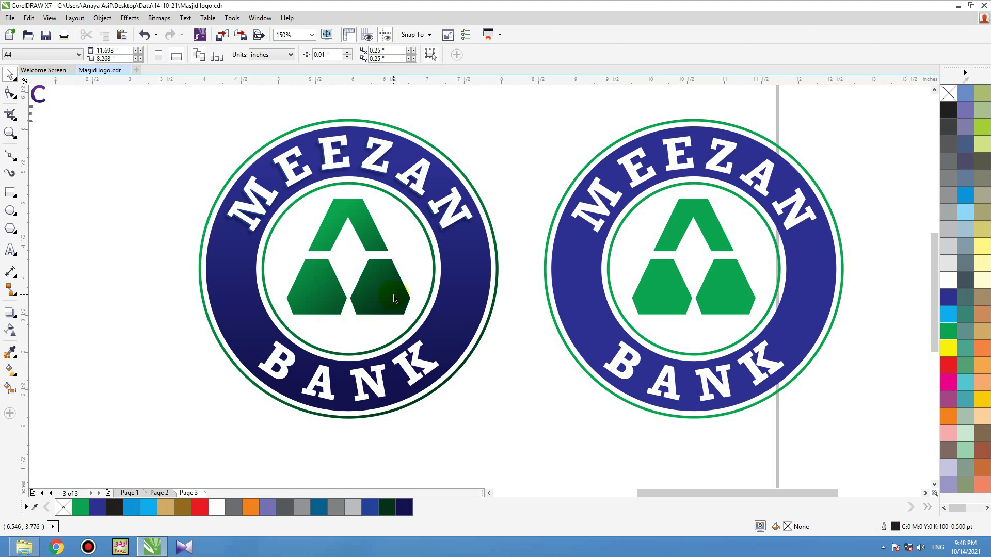
scroll(451, 295, "down", 2)
left_click_drag(719, 150, 475, 401)
left_click_drag(605, 285, 714, 243)
left_click_drag(539, 171, 266, 396)
left_click_drag(398, 319, 367, 219)
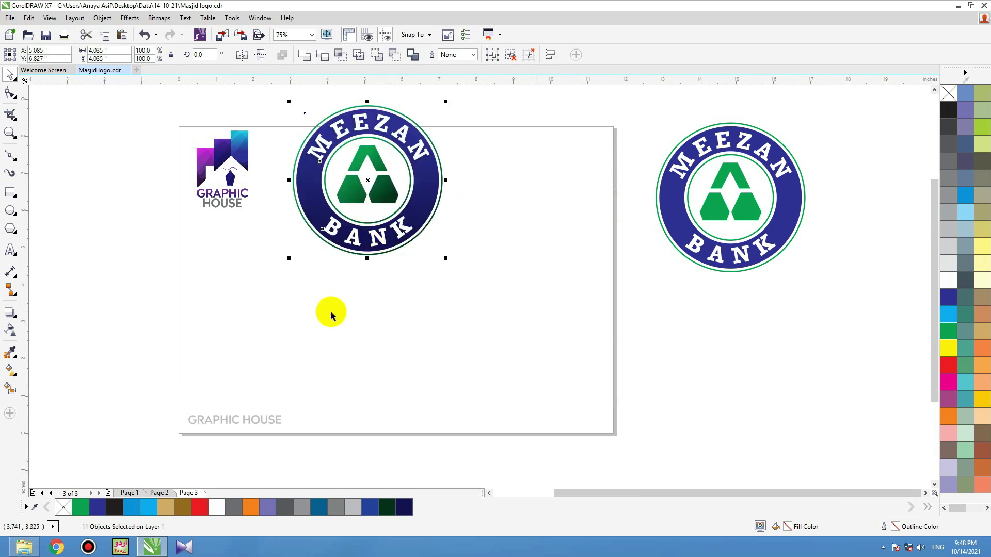
left_click(330, 312)
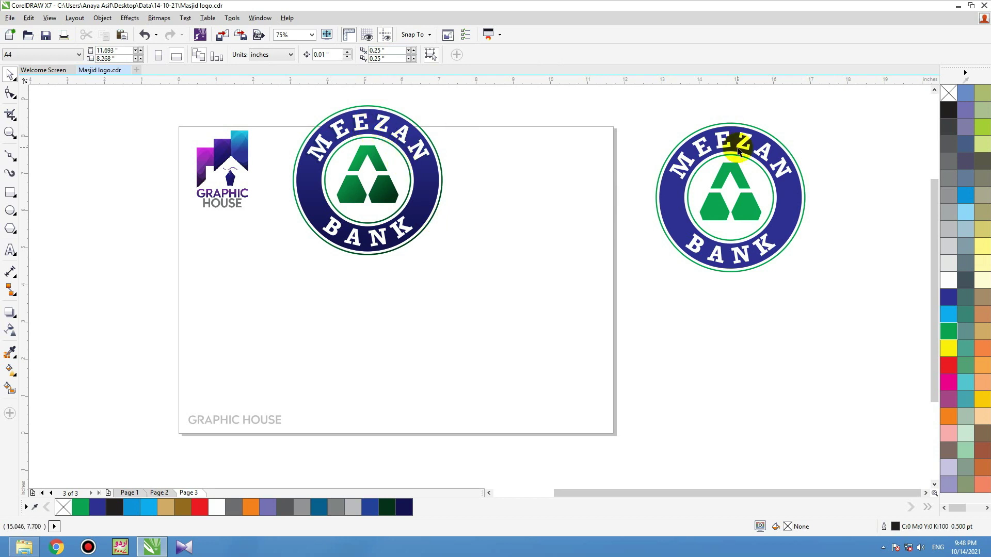
left_click_drag(833, 292, 639, 109)
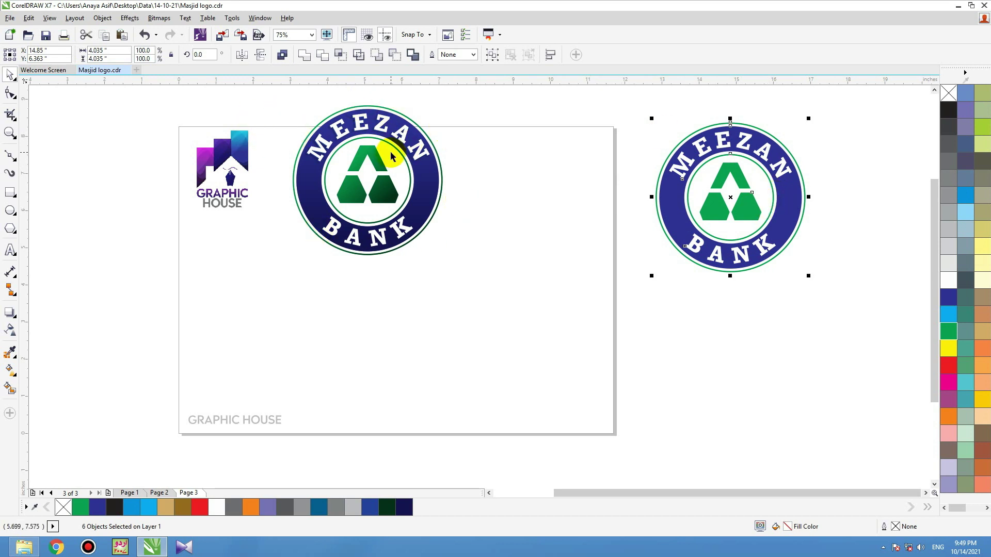
left_click(182, 258)
- Draw a square about 4.083 inches wide in the page's lower right area, filled with 30% black and without an outline
left_click(10, 192)
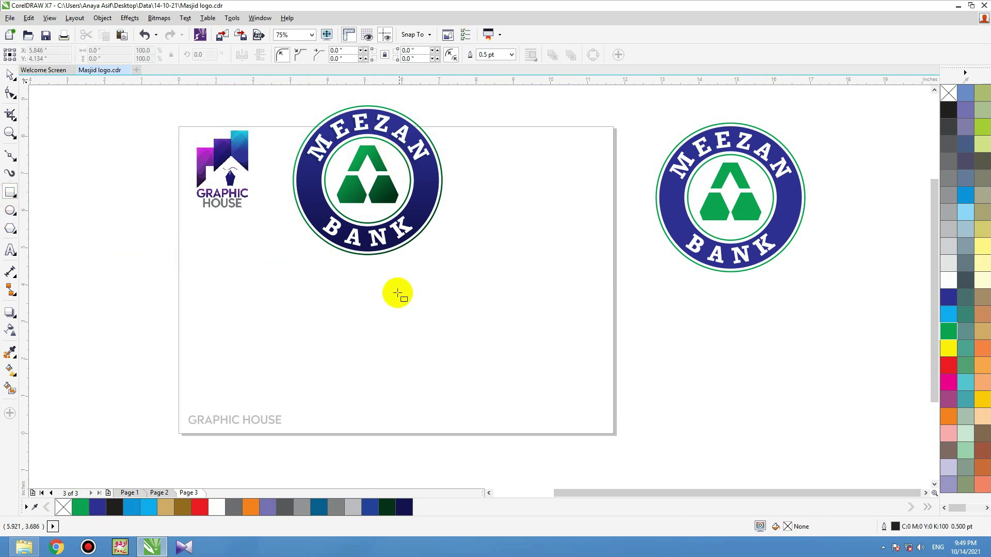
mouse_move(269, 267)
left_mouse_down()
mouse_move(416, 382)
mouse_move(422, 419)
left_mouse_up()
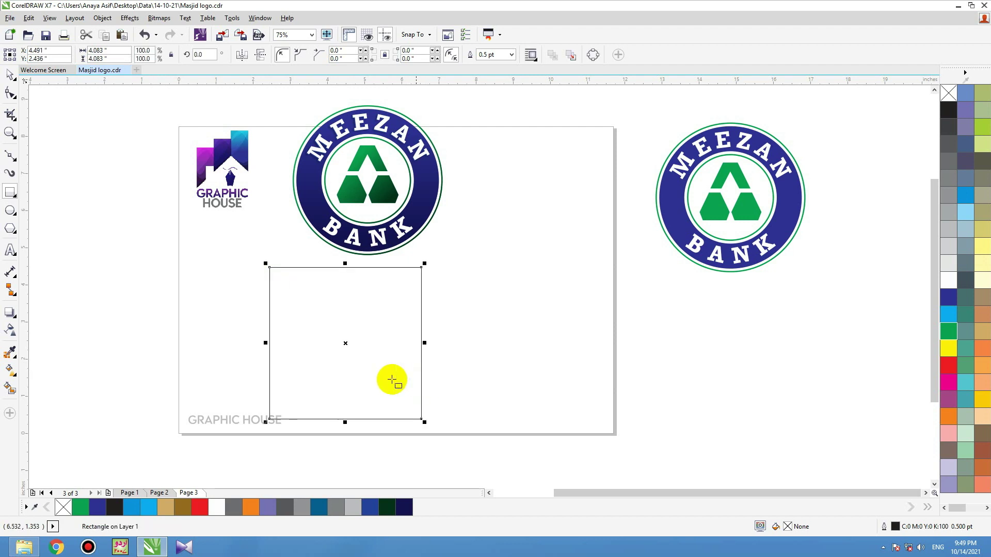
left_click_drag(350, 344, 532, 325)
left_click(948, 227)
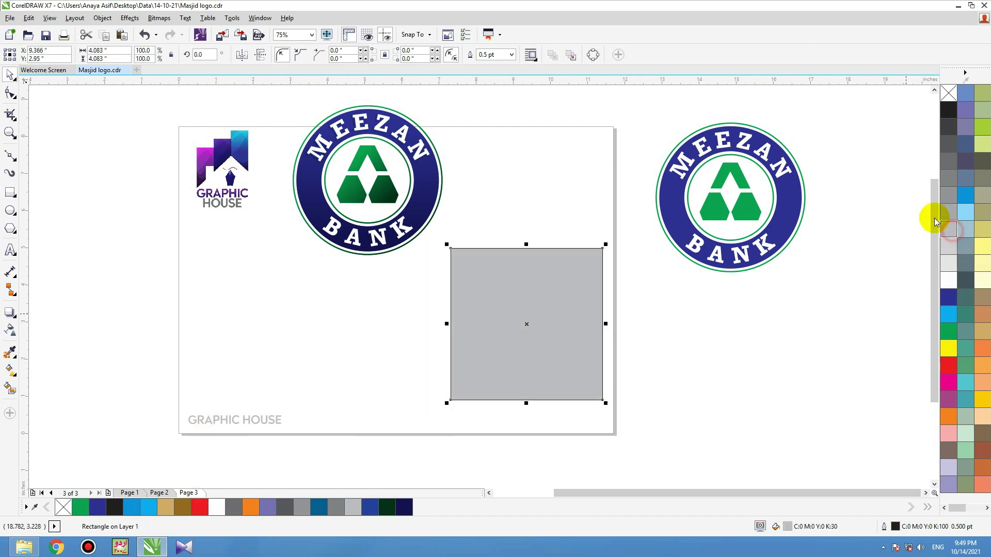
right_click(948, 93)
- Give the square an elliptical fountain fill running from white at its center to grey at its edges
key("g")
left_click_drag(536, 400, 536, 244)
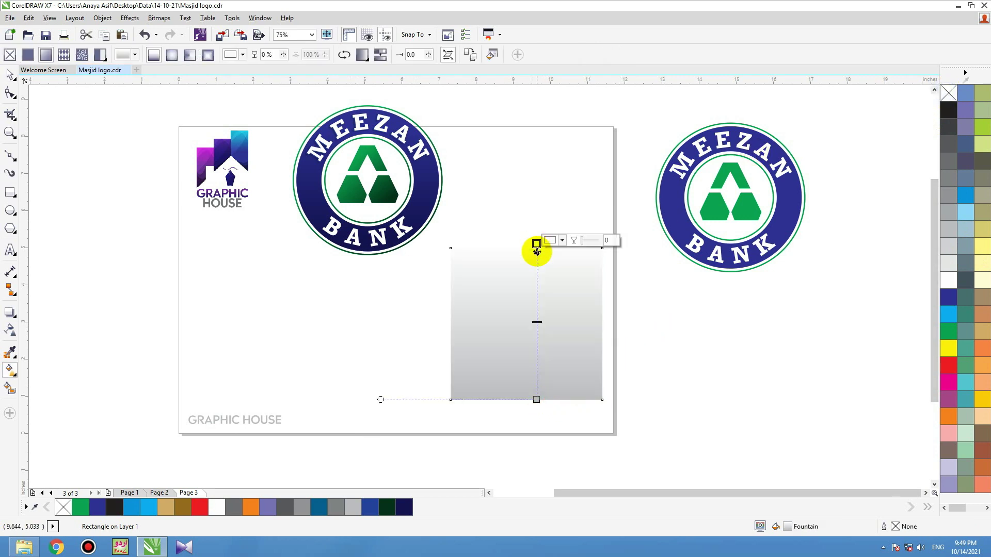
left_click(208, 55)
left_click(190, 55)
left_click(172, 55)
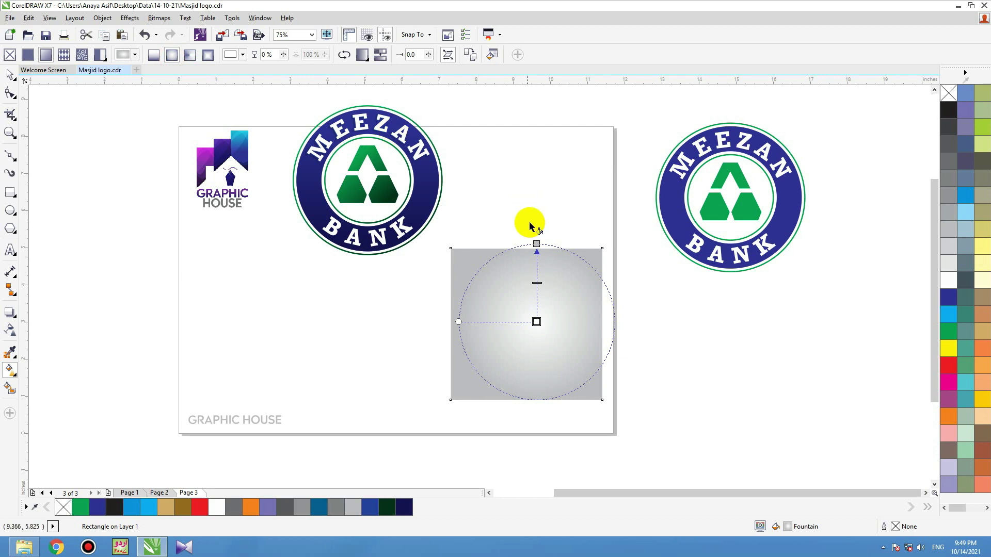
left_click_drag(536, 241, 534, 231)
key("space")
left_click(511, 105)
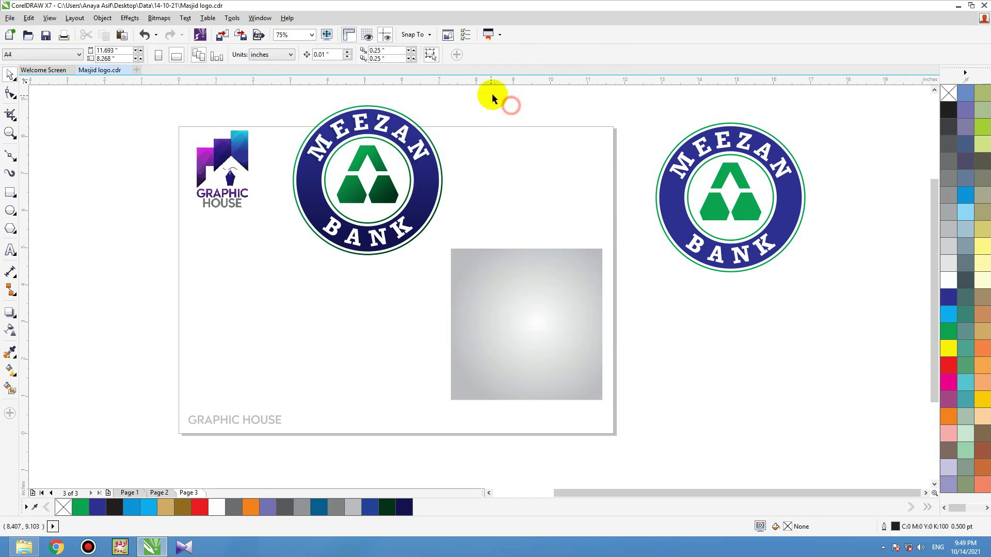
- Group the shaded logo's objects and move the group onto the gradient square
left_click_drag(261, 257, 265, 297)
key("ctrl+g")
left_click_drag(425, 228, 576, 362)
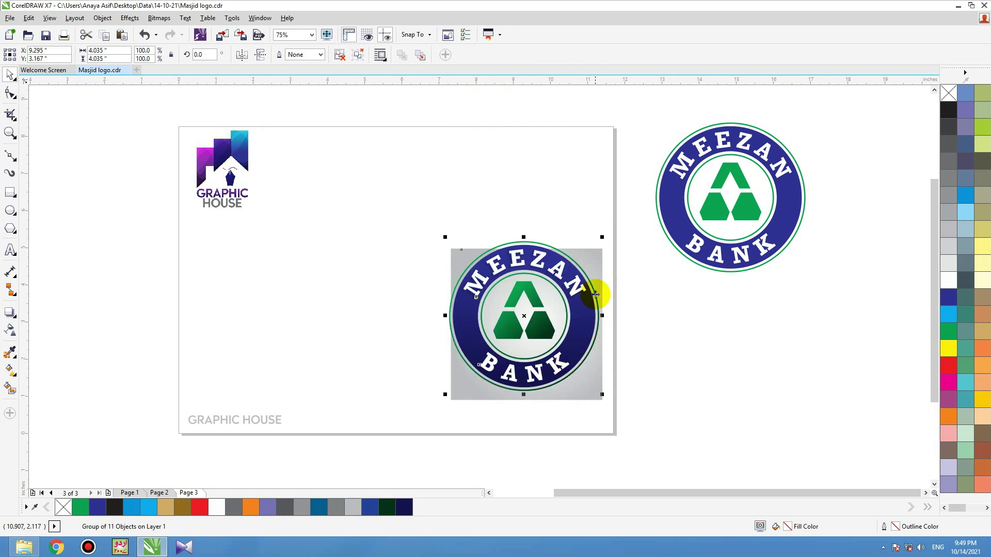
- Scale the logo group down to about 2.724 inches and center it on the gradient square
left_click_drag(602, 238, 577, 262)
left_click(589, 272, "shift")
key("c")
key("e")
left_click(635, 270)
- Try a perspective drop shadow cast upward from the bottom of the logo group, and clear it
left_click(585, 273)
key("shift+F2")
left_click(769, 355)
left_click(448, 370)
left_click(16, 320)
left_click(44, 313)
left_click_drag(487, 406, 463, 302)
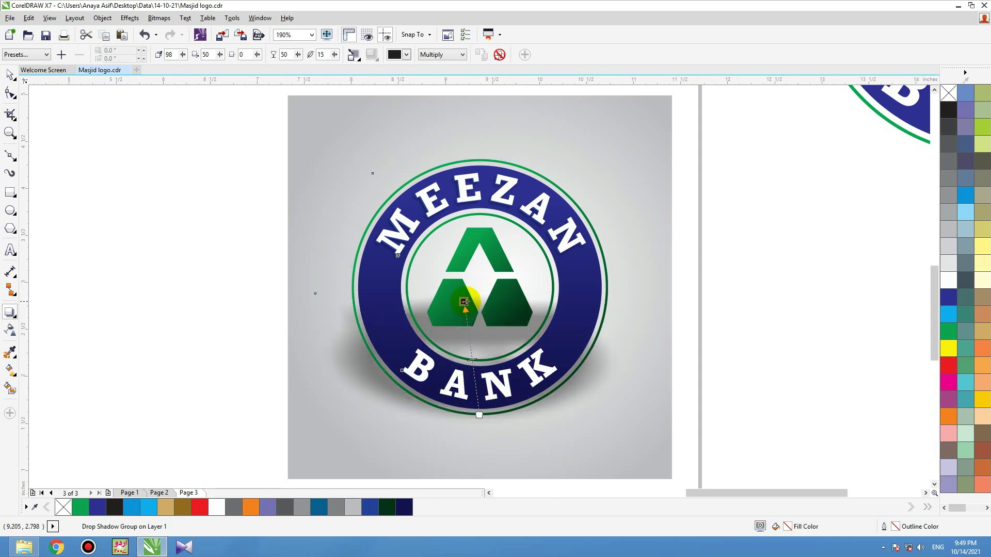
left_click(500, 55)
left_click(10, 74)
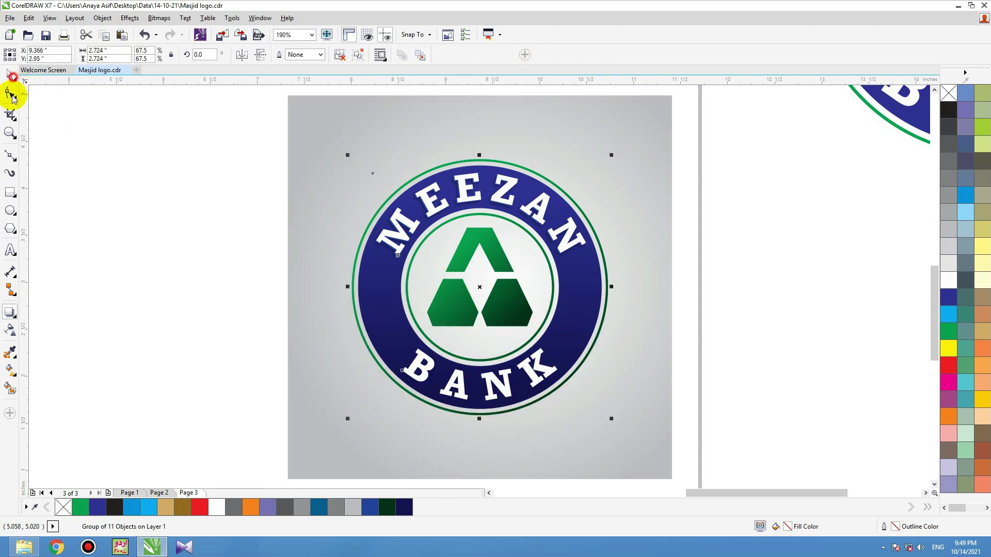
- Draw a flat ellipse about 2.002 by 0.225 inches just below the logo, filled black with no outline
left_click(12, 212)
left_click_drag(393, 416, 588, 444)
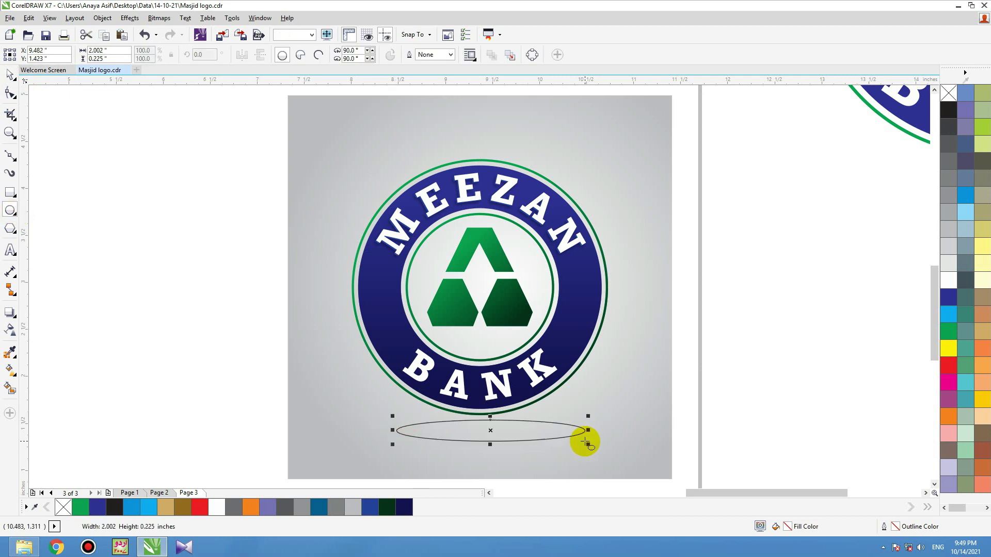
left_click(954, 110)
right_click(948, 93)
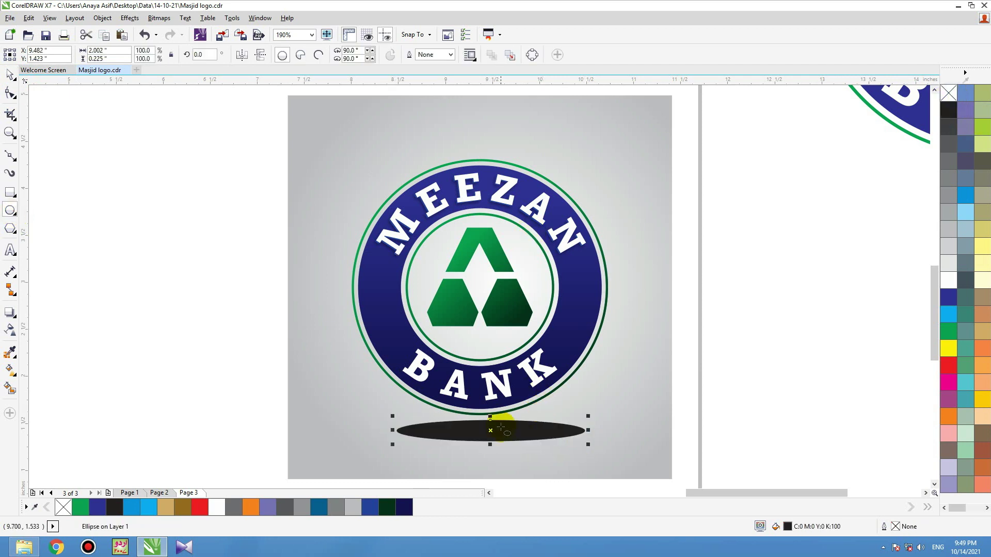
- Convert the black ellipse to an 800 dpi CMYK bitmap with a transparent background
left_click(9, 78)
left_click(165, 18)
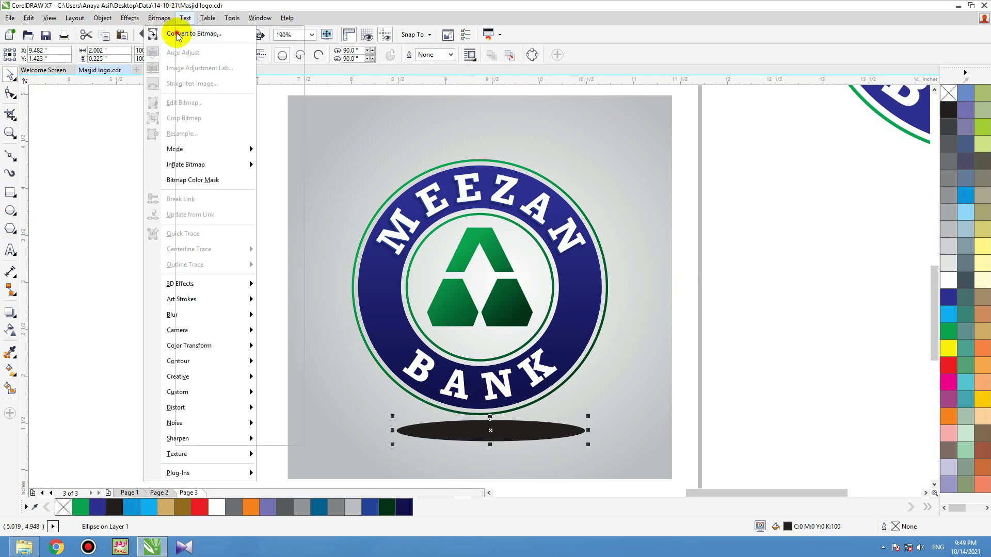
left_click(176, 33)
left_click(165, 20)
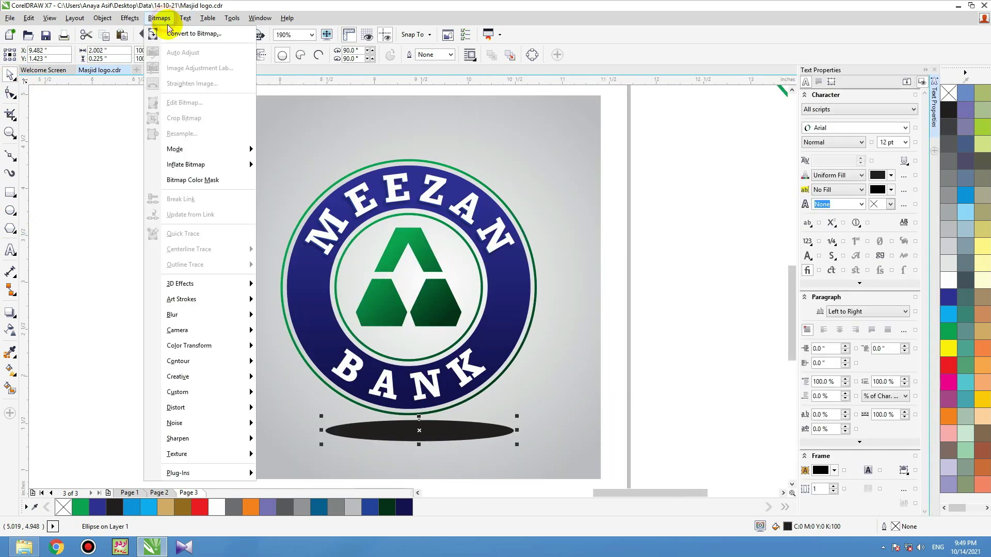
left_click(168, 32)
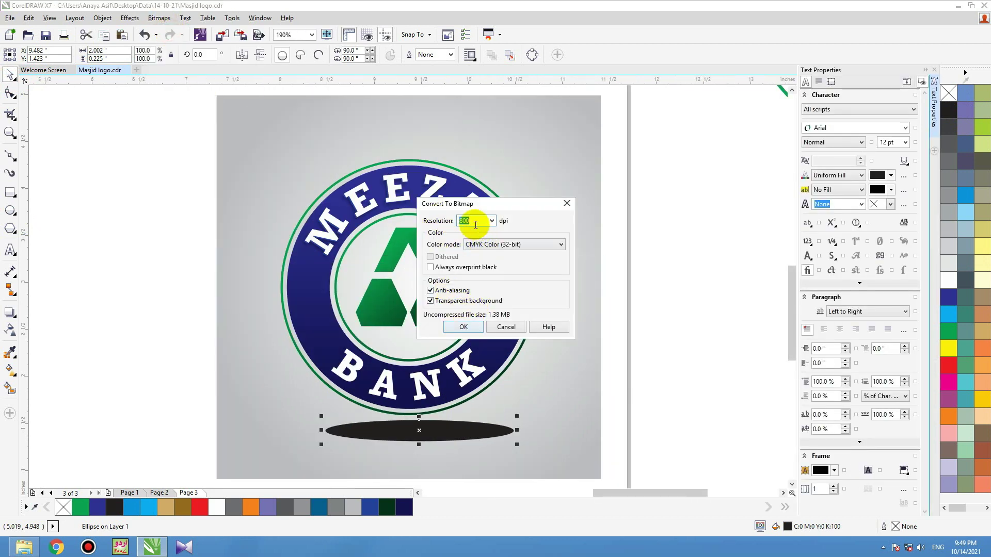
left_click(464, 327)
left_click(934, 74)
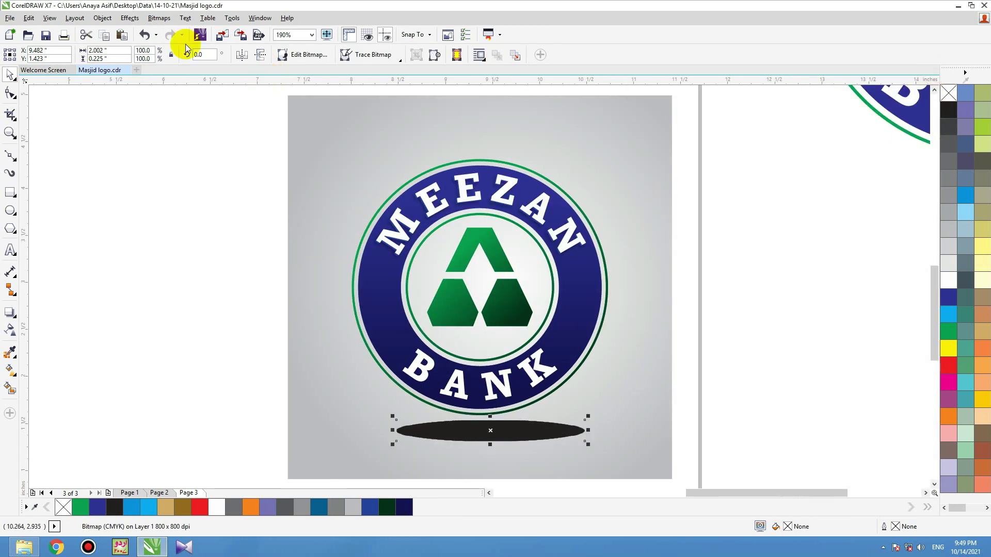
- Apply a Gaussian blur with a 100-pixel radius to the ellipse bitmap
left_click(159, 19)
mouse_move(240, 313)
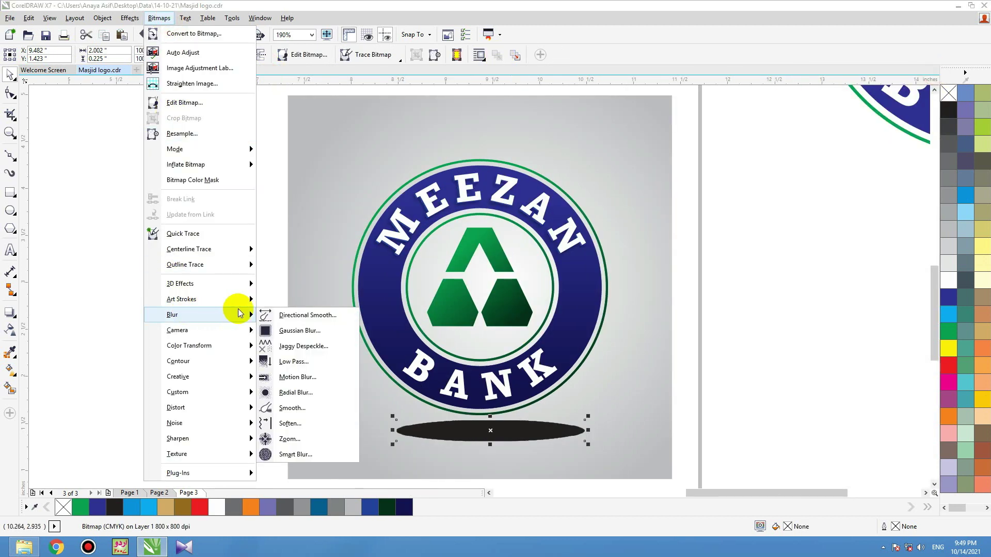
left_click(279, 329)
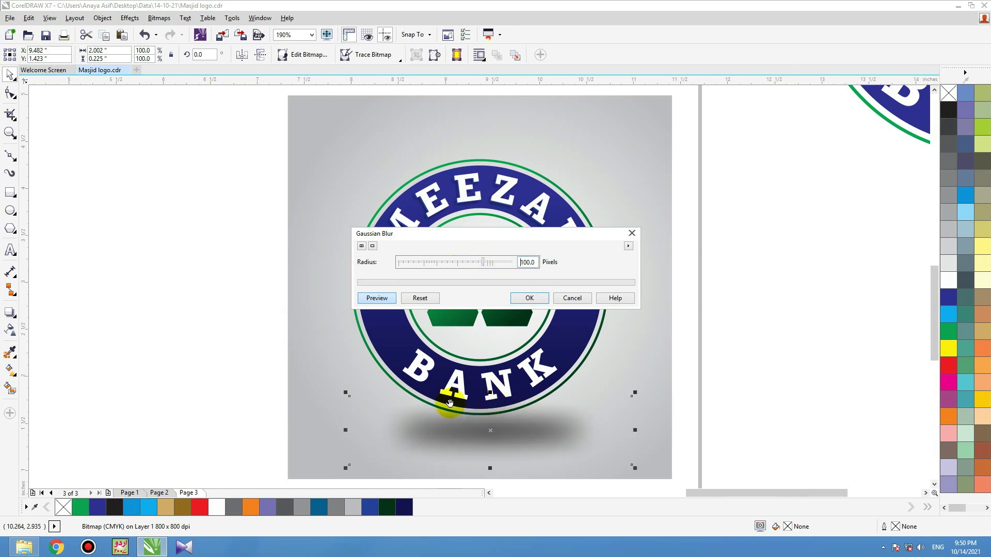
left_click(525, 305)
- Bring the blurred shadow closer beneath the logo and center it horizontally on the gradient square
left_click_drag(490, 468, 532, 435)
left_click(632, 368, "shift")
key("c")
left_click(738, 330)
left_click(492, 334)
left_click_drag(515, 368, 520, 373)
key("ctrl+z")
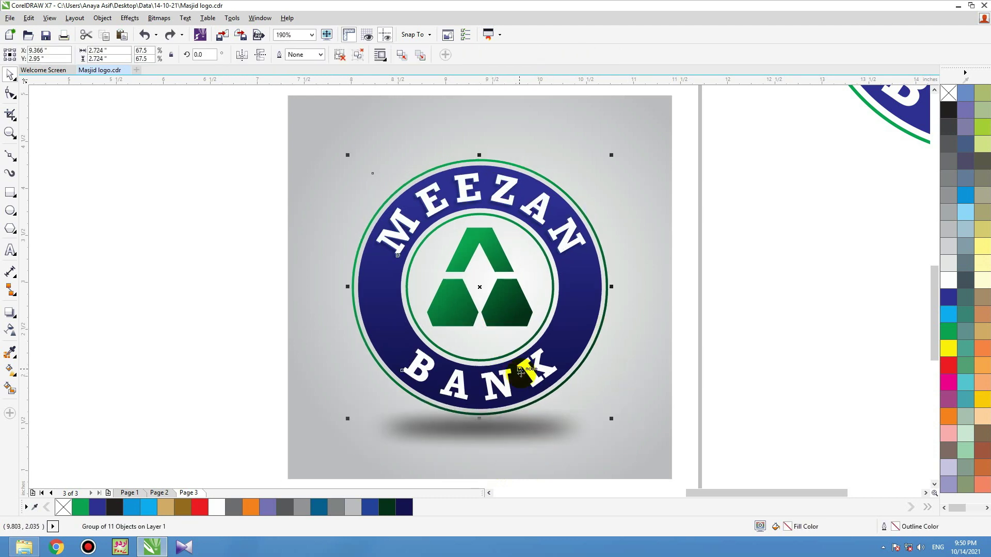
left_click(657, 343)
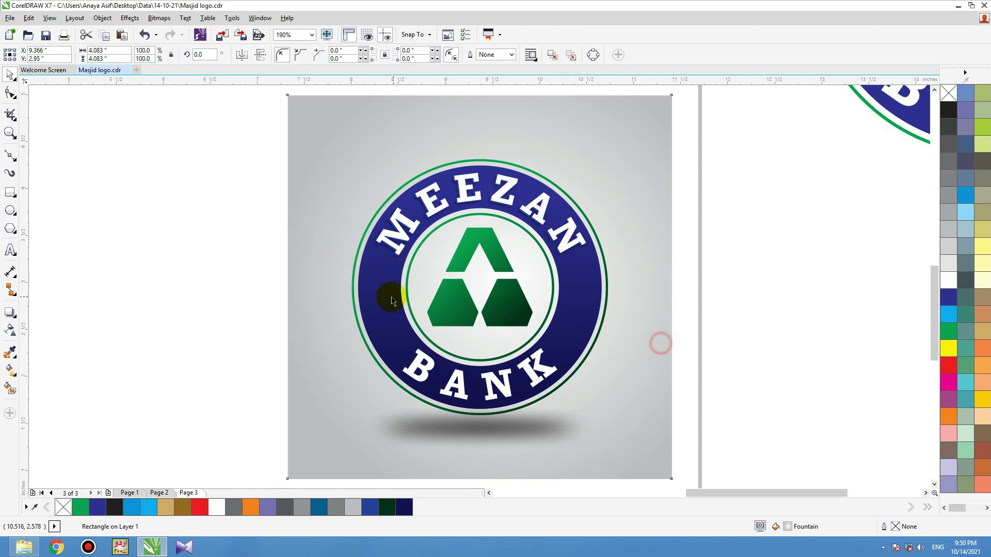
- Move the shadowed logo with its square off the page's lower right corner, and shift the whole flat logo higher
scroll(392, 297, "down", 3)
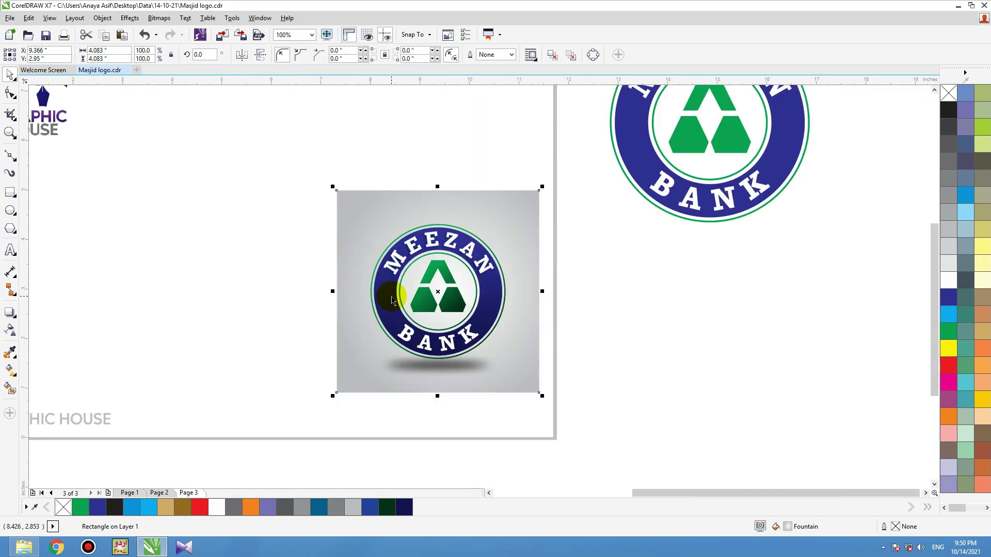
left_click(601, 408)
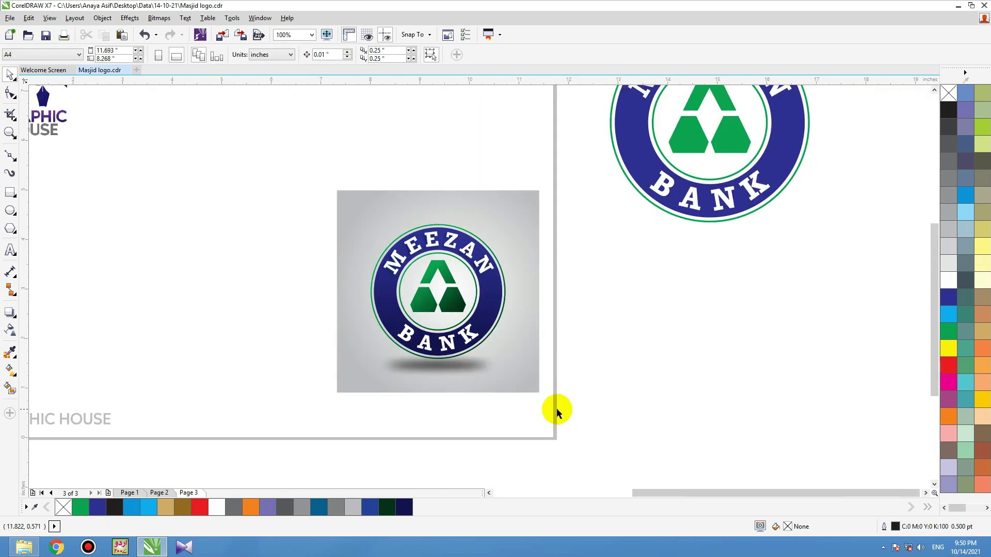
scroll(532, 399, "down", 1)
left_click_drag(589, 408, 392, 271)
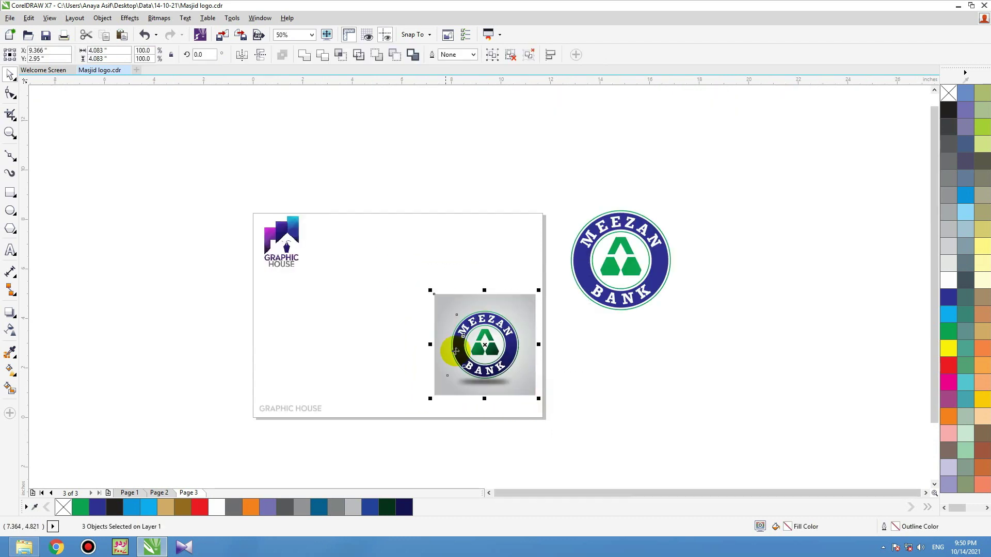
left_click_drag(488, 361, 589, 383)
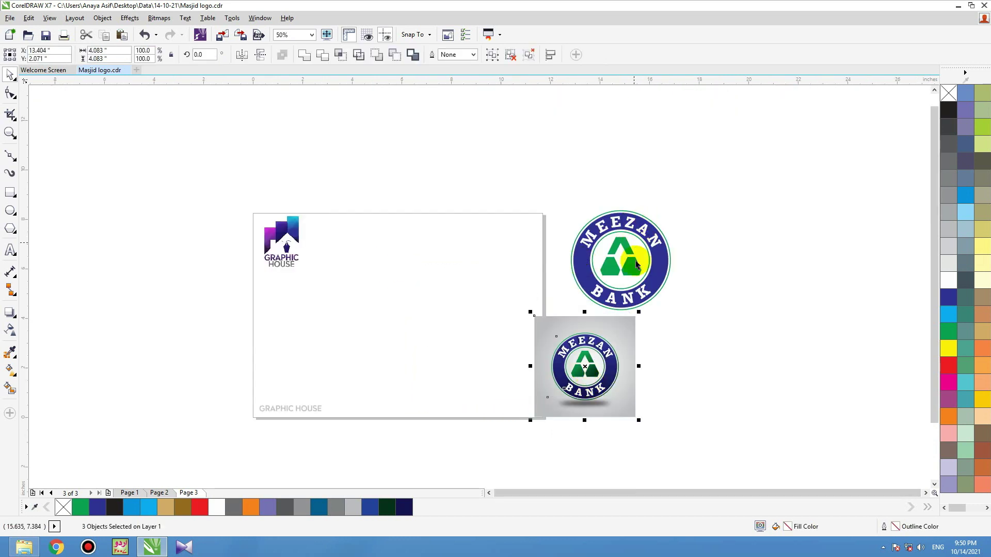
left_click_drag(654, 280, 654, 261)
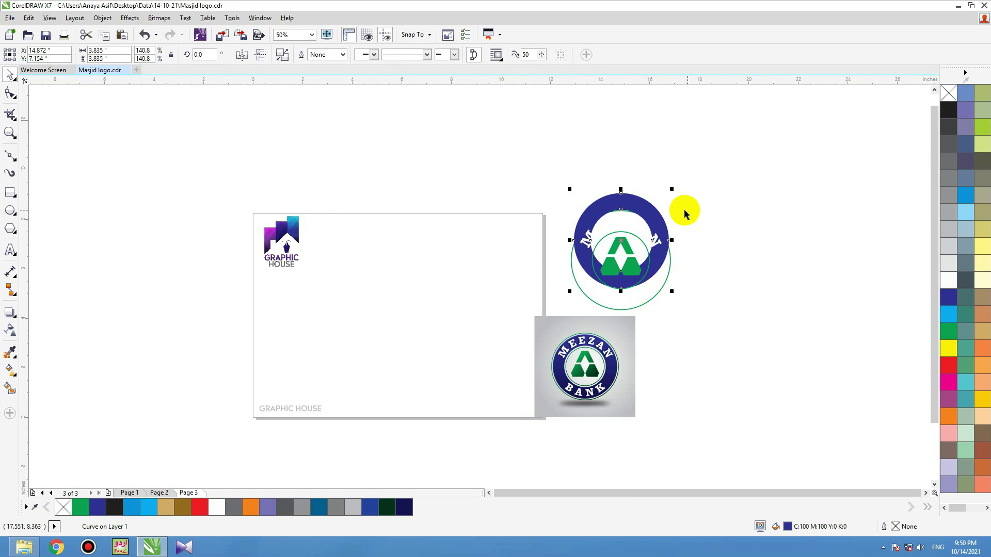
key("ctrl+z")
left_click_drag(546, 315, 546, 315)
left_click_drag(641, 292, 645, 270)
- Place a copy of the shadowed logo and its gradient square on the page beside the original
left_click_drag(694, 303, 480, 439)
left_click_drag(581, 360, 294, 455)
right_click(452, 359)
left_click(548, 247)
- Delete the blurred shadow from the copied logo on the page
key("F2")
left_click(529, 305)
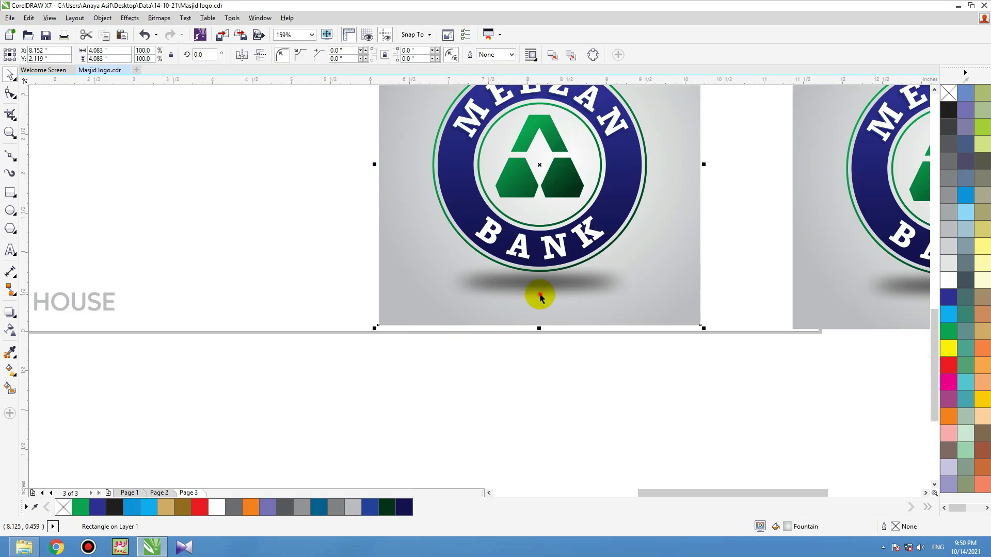
left_click(540, 294)
key("Delete")
- Create a vertically mirrored copy of the copied logo group directly below it
scroll(513, 341, "down", 2)
left_click(543, 279)
left_click_drag(526, 204, 528, 362)
right_click(528, 362)
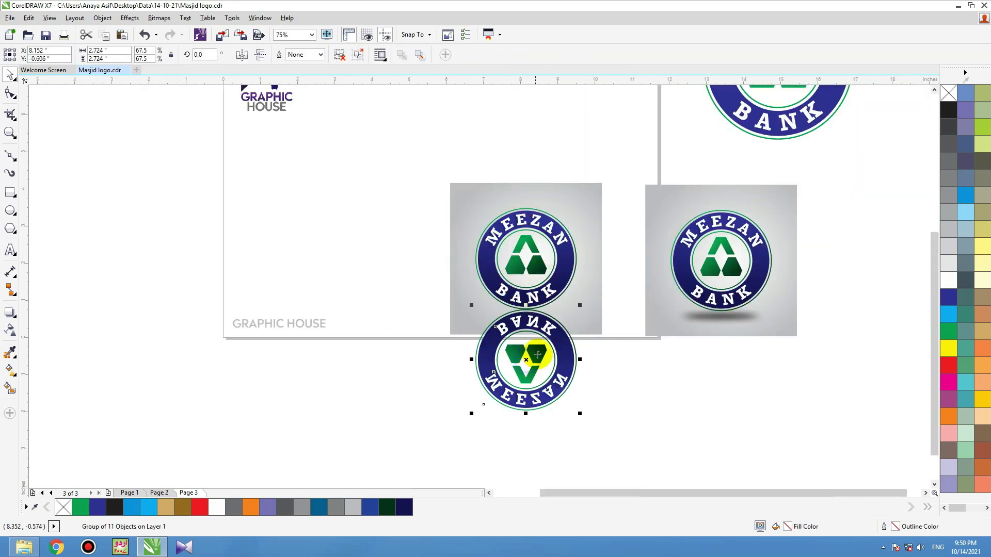
- Apply a linear transparency to the mirrored logo so it fades downward like a faint reflection
left_click(10, 329)
left_click_drag(521, 301, 522, 344)
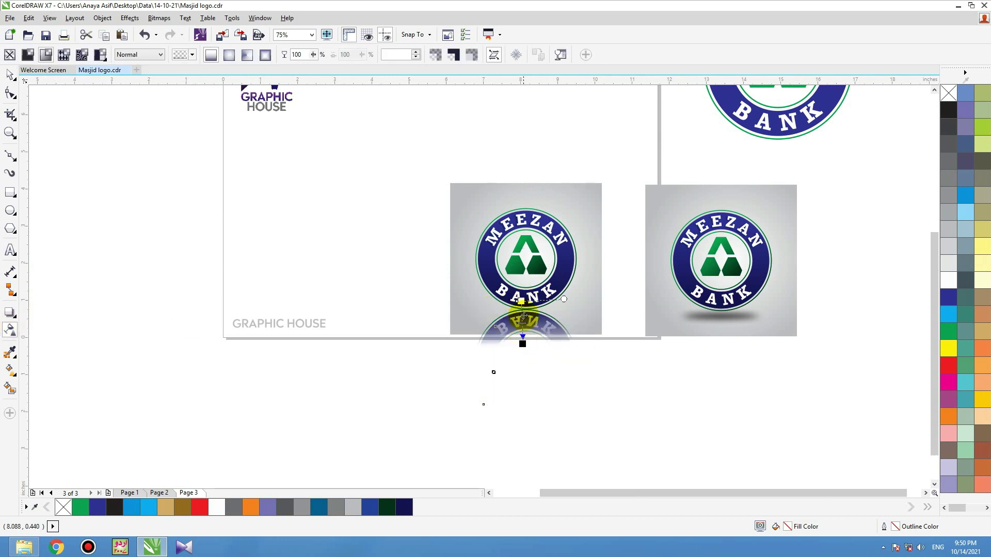
left_click_drag(521, 301, 521, 248)
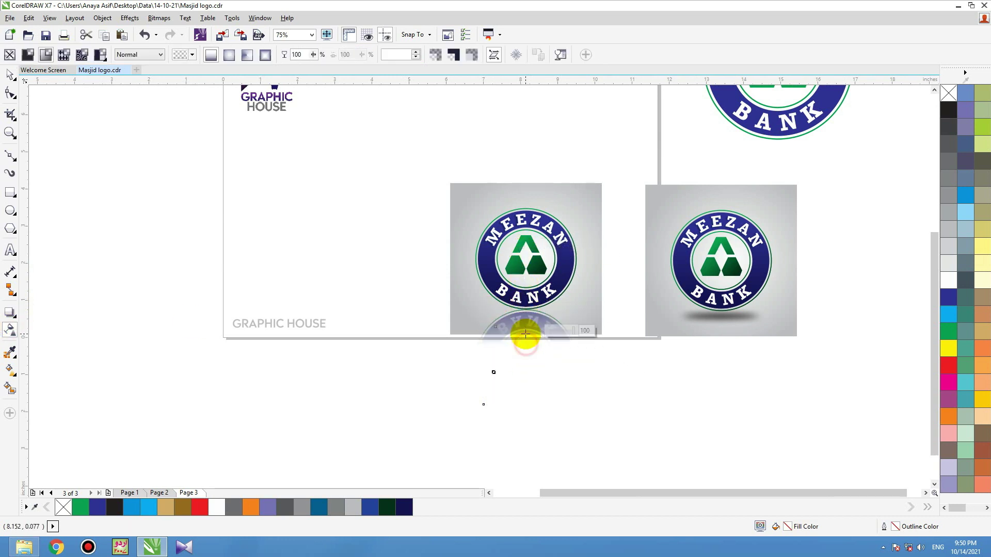
key("space")
left_click(587, 311)
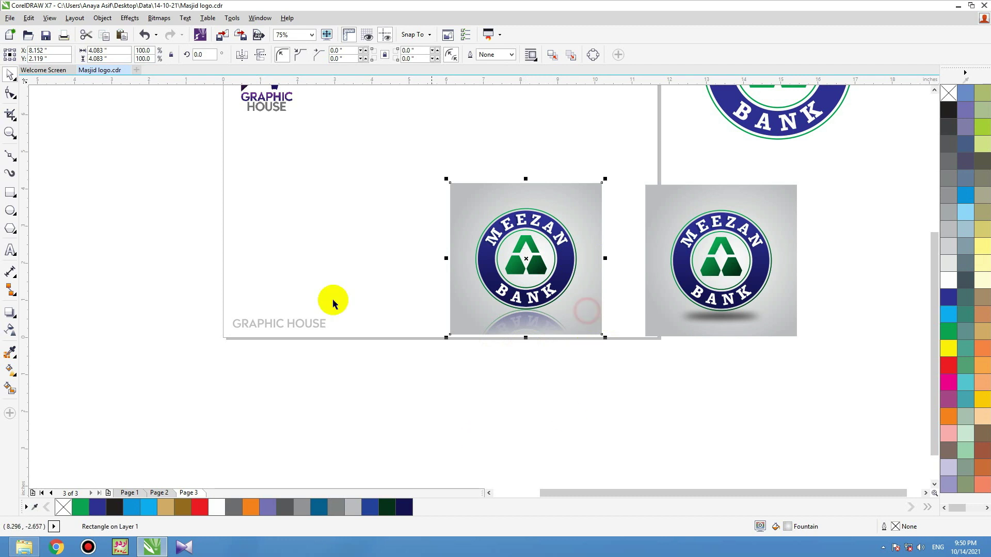
- Try moving the mirrored reflection slightly lower, and undo the move
left_click_drag(524, 328, 524, 347)
key("ctrl+z")
right_click(537, 327)
left_click(575, 200)
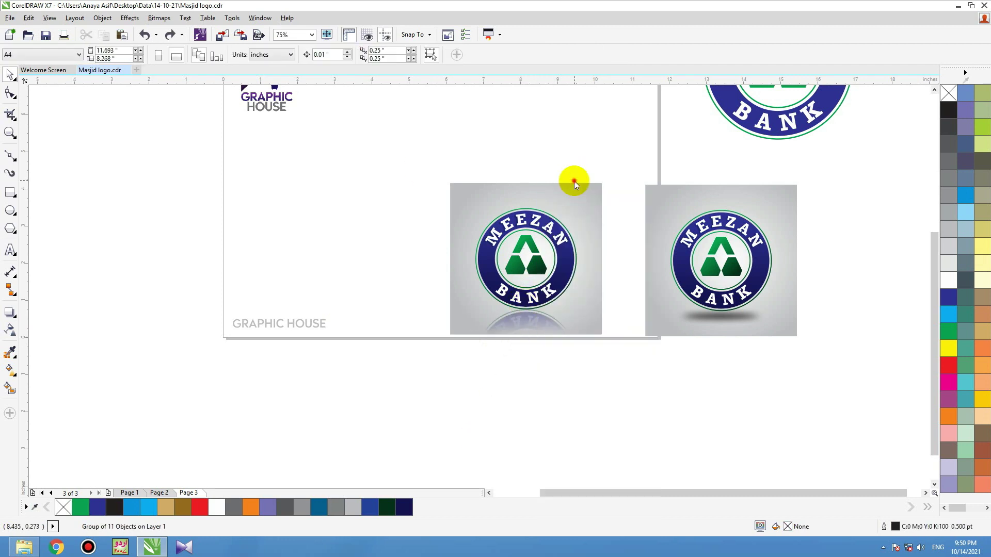
left_click(574, 182)
left_click(489, 293)
left_click(468, 191)
left_click(401, 194)
- Move the reflection version off the page below the shadowed version, and place a copy of the shadowed version on the page
left_click_drag(393, 148, 641, 420)
left_click_drag(467, 193, 679, 353)
left_click(695, 251)
left_click_drag(811, 173, 603, 358)
left_click_drag(703, 281, 508, 267)
right_click(505, 274)
key("shift+F2")
- Ungroup the copied logo and move its dark transparent shading ring off the square to the left
left_click_drag(297, 250, 309, 268)
key("ctrl+z")
left_click(208, 287)
left_click(391, 315)
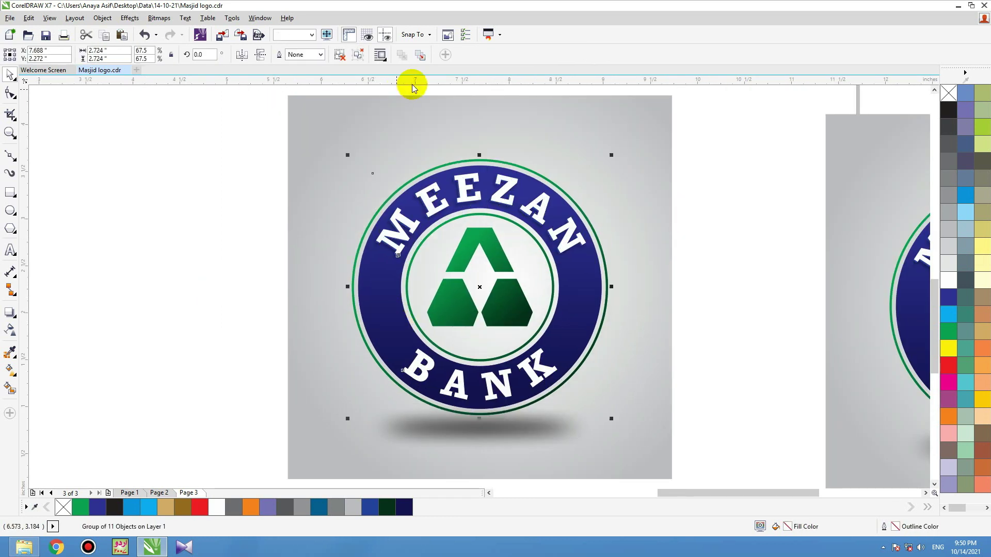
left_click(344, 56)
left_click(189, 242)
left_click_drag(377, 336, 174, 337)
left_click_drag(318, 366, 179, 368)
- Fill the logo's blue base ring with magenta, and change it to purple with C40 M100 Y0 K0
left_click(401, 340)
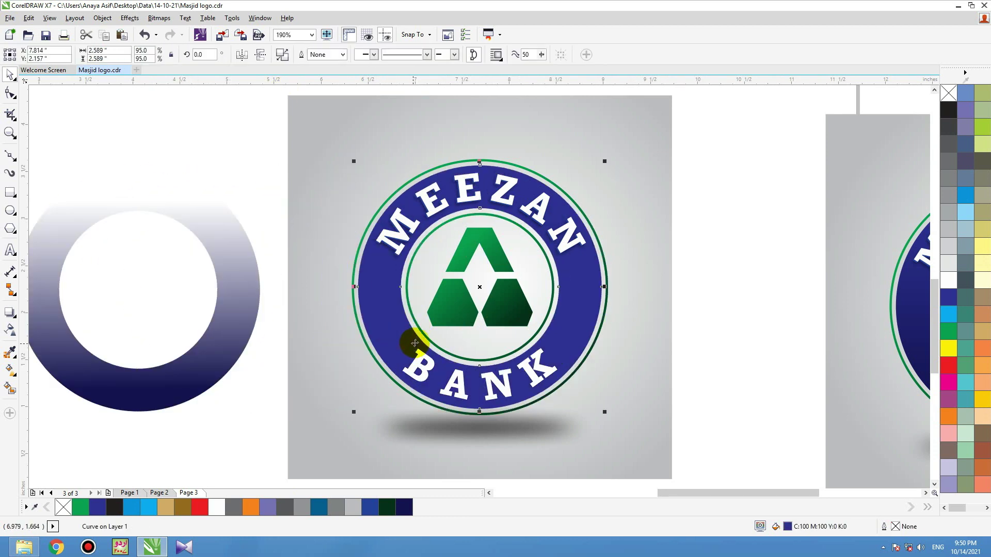
left_click(952, 382)
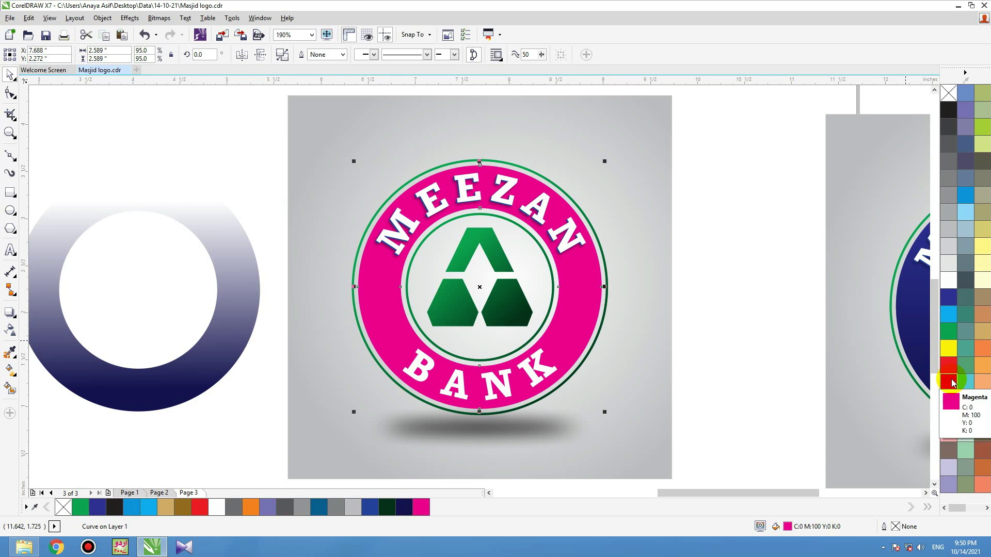
left_click_drag(960, 508, 970, 505)
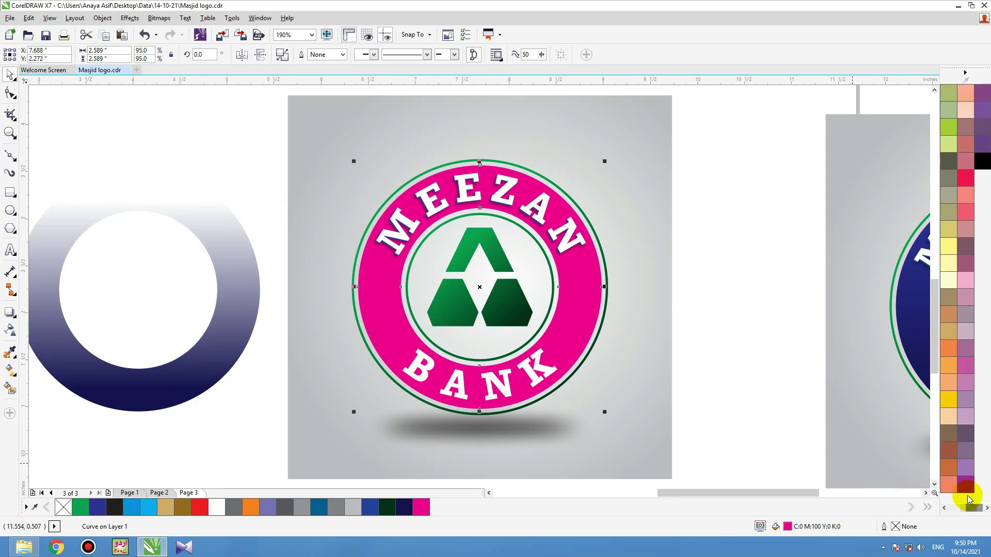
left_click(986, 125)
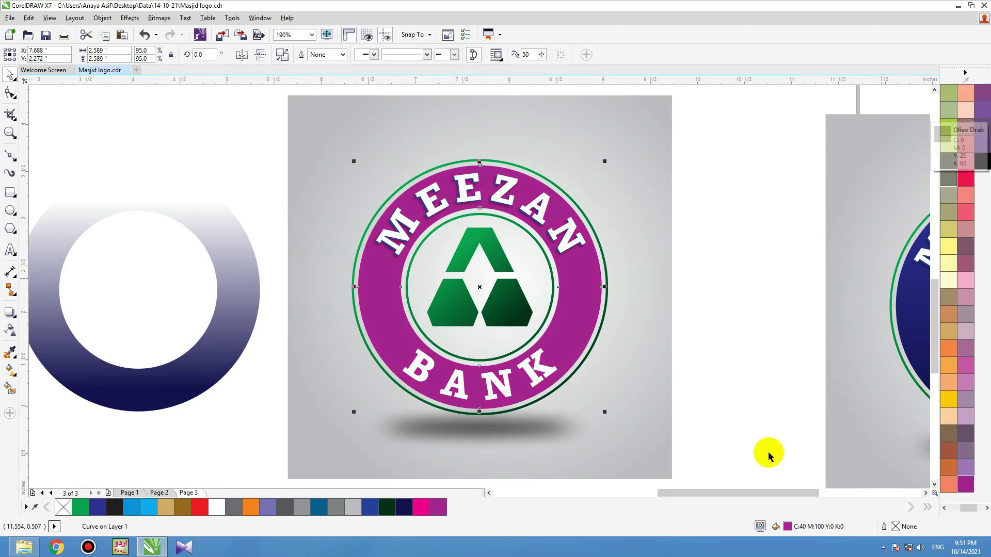
left_click_drag(970, 508, 961, 510)
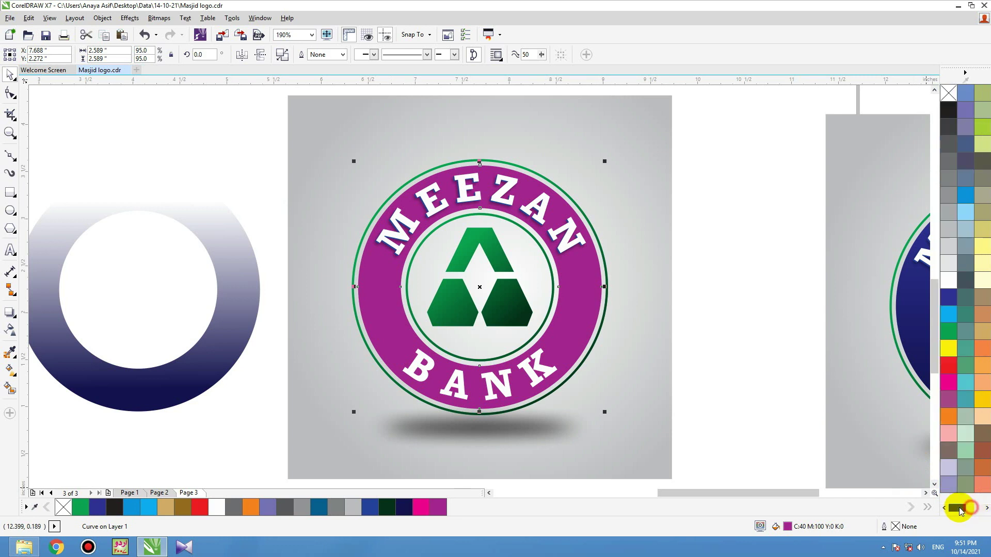
- Darken the base ring's fill to a deep purple with C61 M99 Y38 K57
double_click(787, 527)
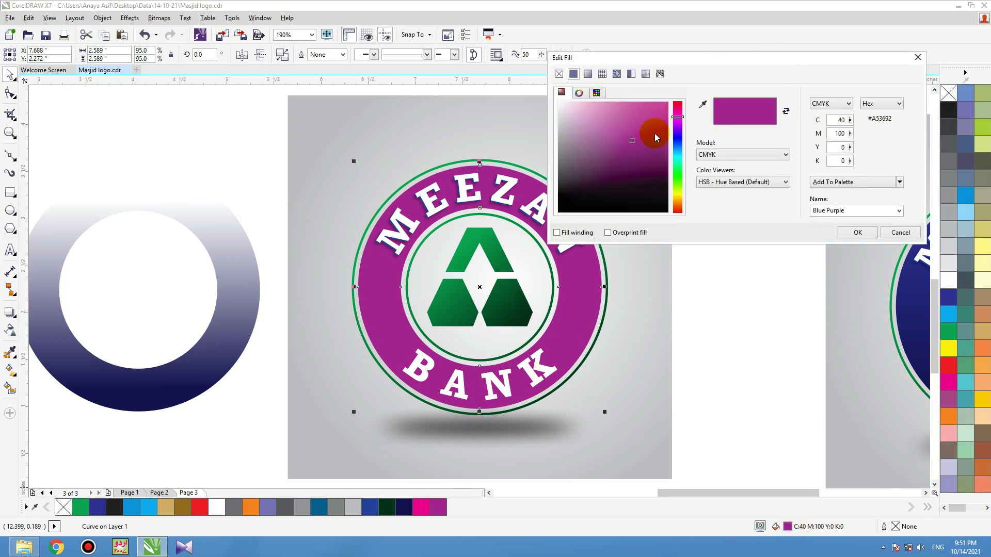
left_click_drag(631, 142, 666, 174)
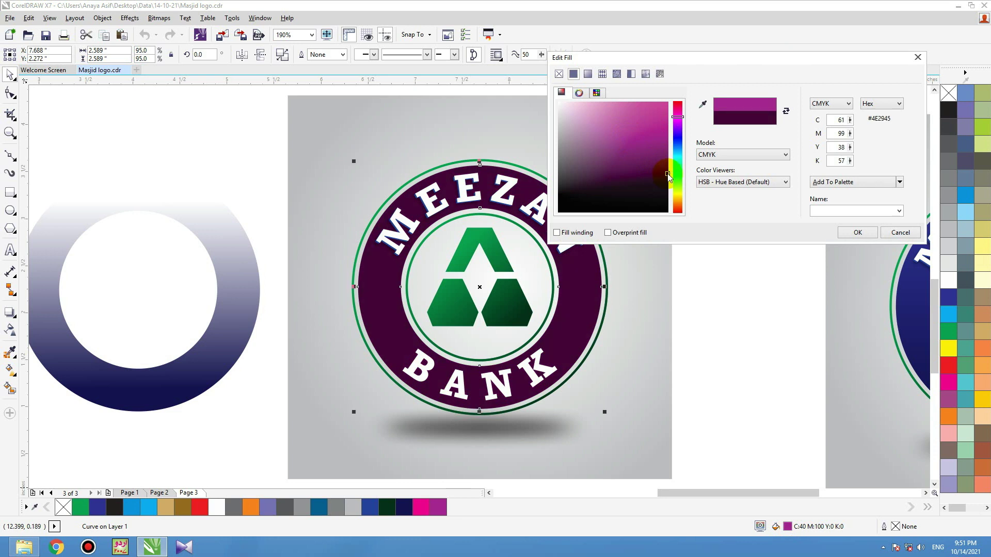
left_click(870, 236)
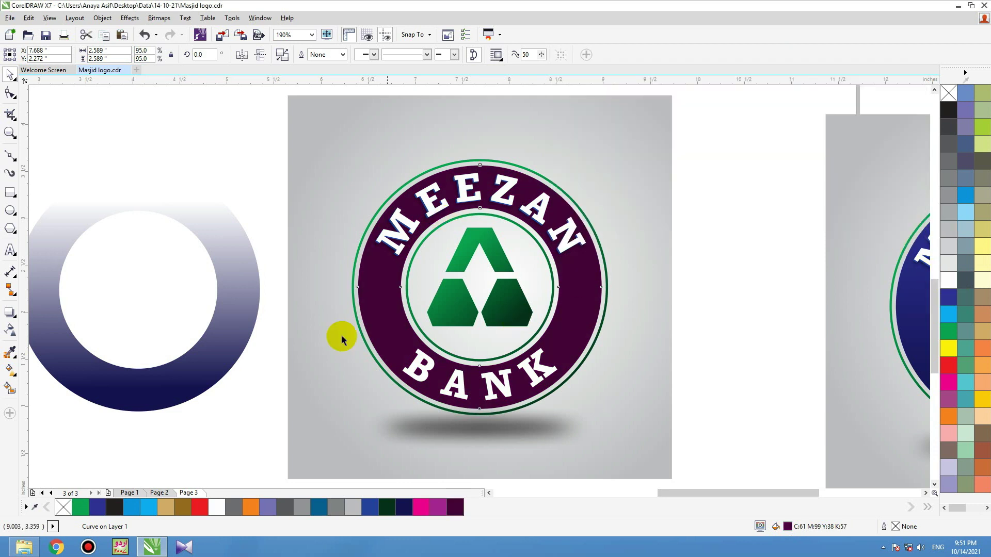
- Fill the detached shading ring with magenta and align it centered horizontally and vertically on the dark purple base ring
left_click(224, 352)
left_click(423, 508)
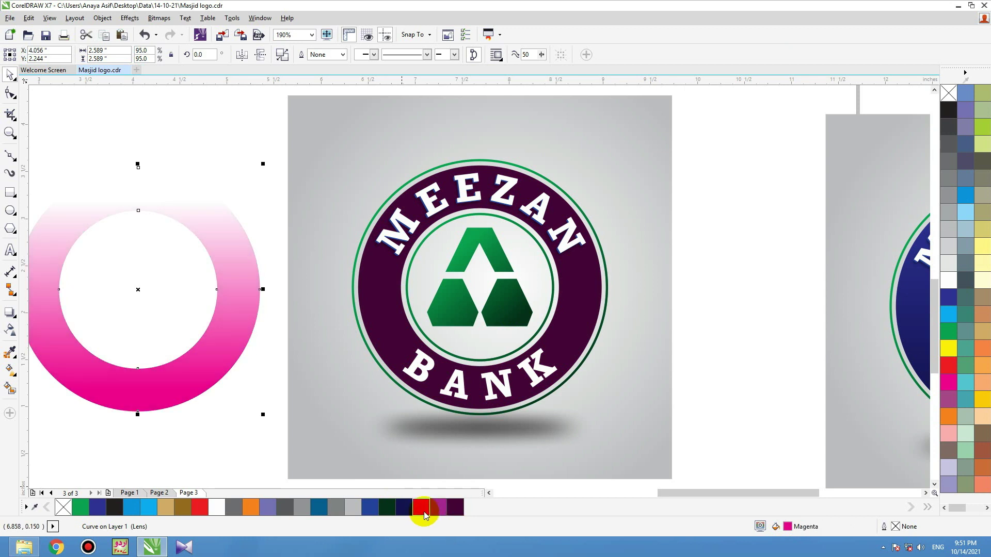
left_click(568, 328, "shift")
key("c")
key("e")
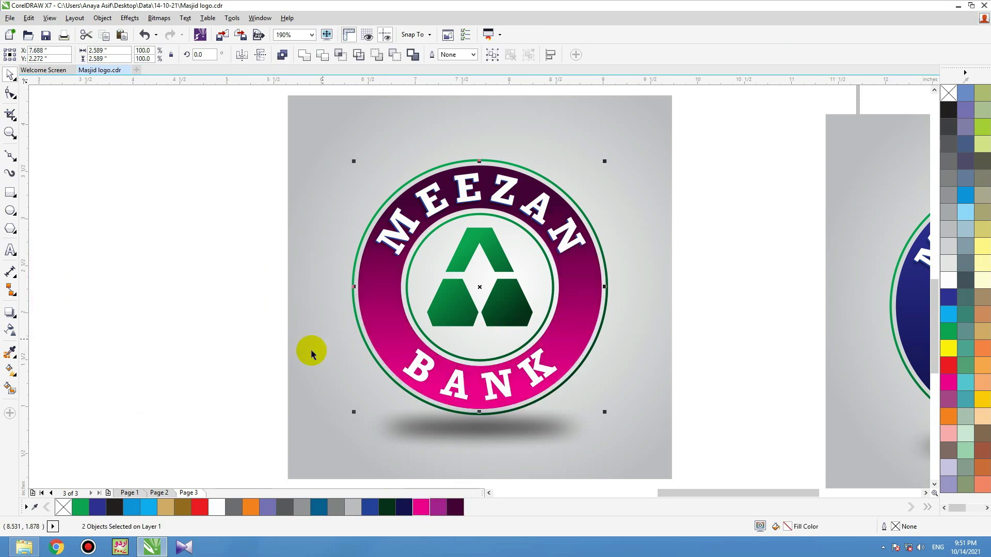
- Adjust the magenta shading ring's linear transparency, moving both ends of its fade lower on the ring
left_click(262, 356)
left_click_drag(572, 311, 435, 320)
key("ctrl+z")
left_click(11, 332)
left_click_drag(521, 383, 518, 412)
left_click_drag(521, 288, 515, 307)
key("space")
left_click(243, 239)
- Recolor the blue depth layer behind the MEEZAN letters, trying magenta and settling on deep purple C61 M99 Y38 K57
key("F2")
left_click_drag(569, 193, 389, 222)
left_click(581, 275)
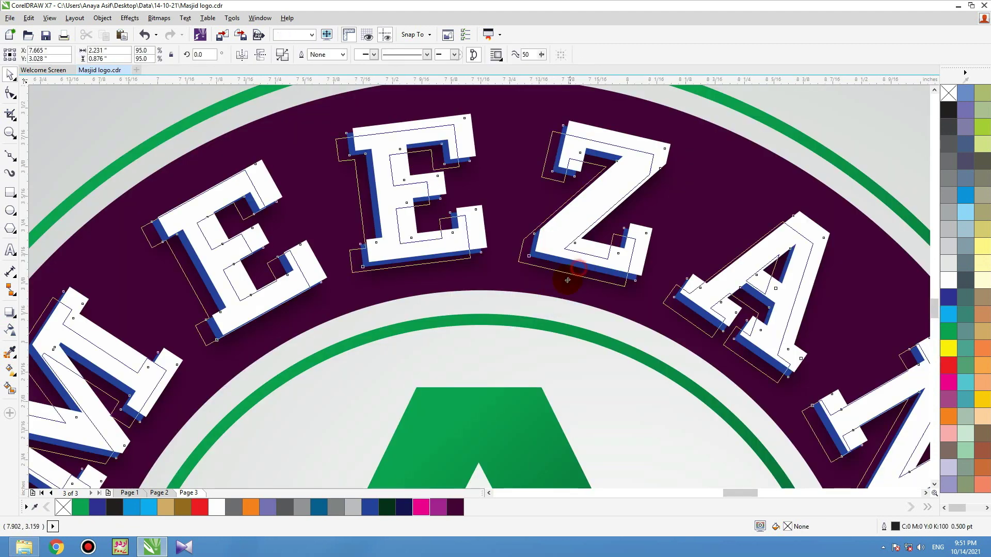
left_click(427, 512)
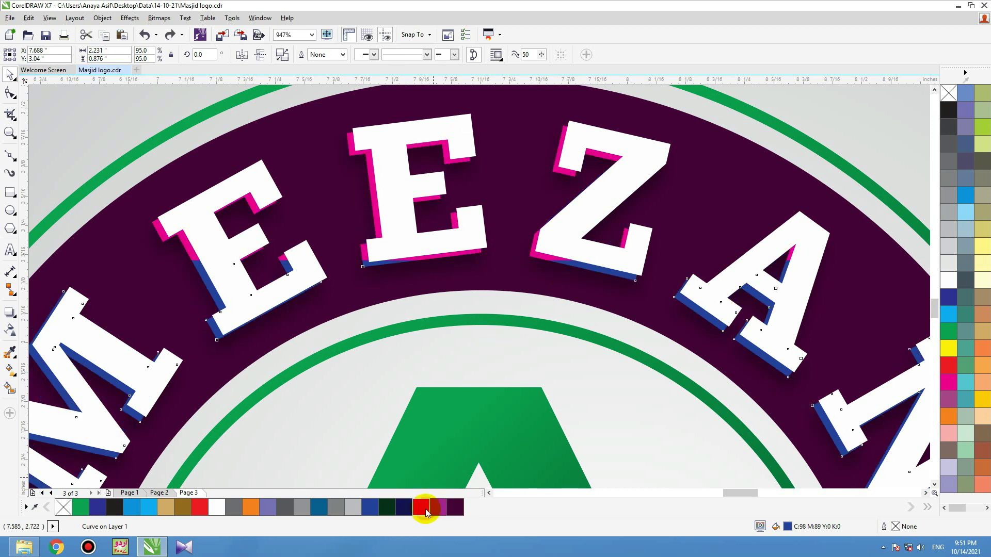
left_click(459, 511)
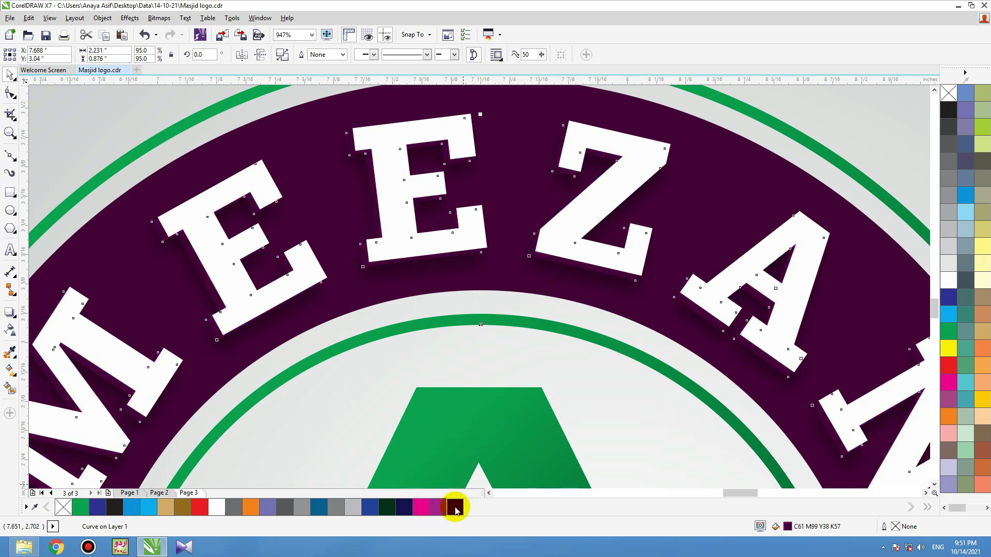
- Recolor the depth layer behind the MEEZAN letters with a lighter purple, C61 M100 Y30 K28
left_click(439, 511)
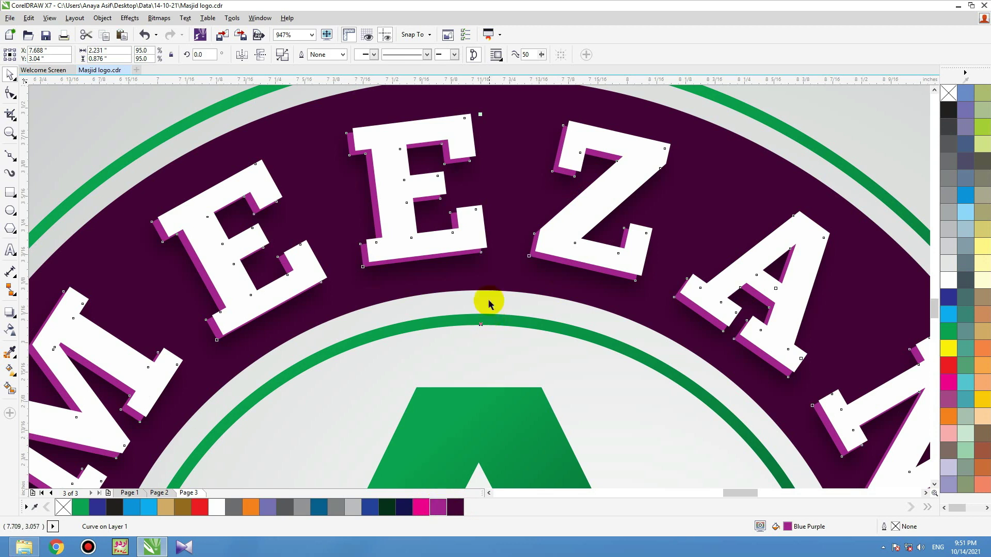
scroll(490, 302, "down", 2)
scroll(510, 288, "up", 1)
scroll(516, 288, "up", 2)
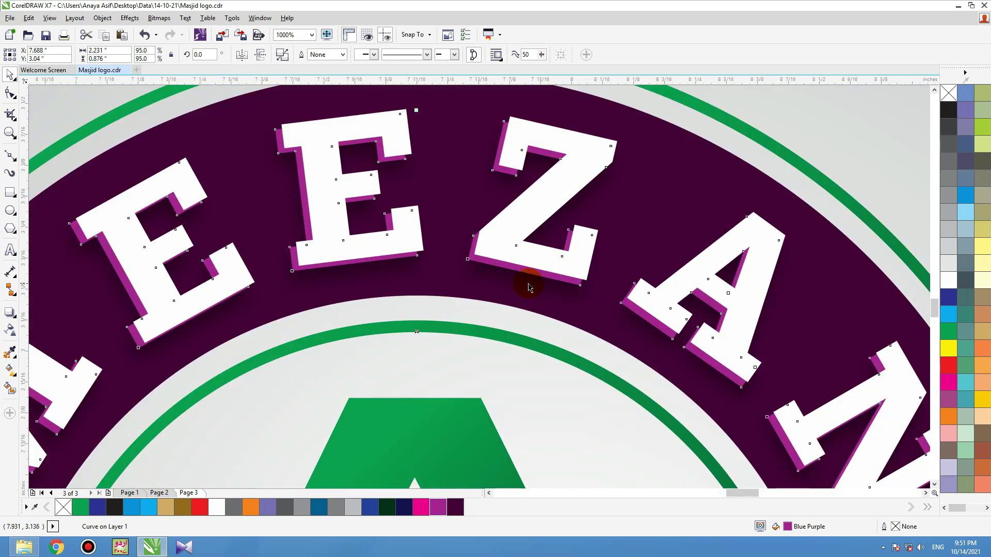
double_click(787, 527)
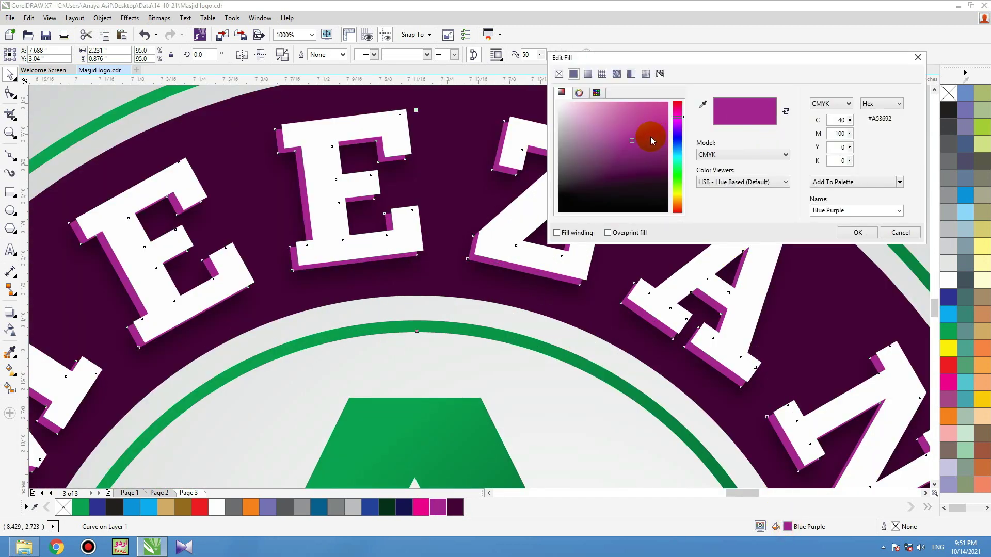
left_click(640, 160)
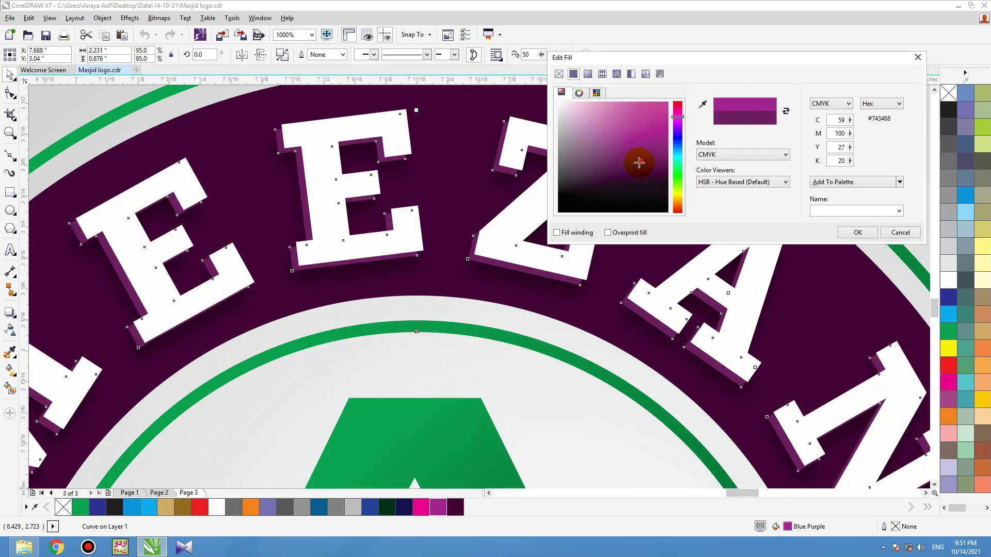
left_click_drag(640, 171, 637, 165)
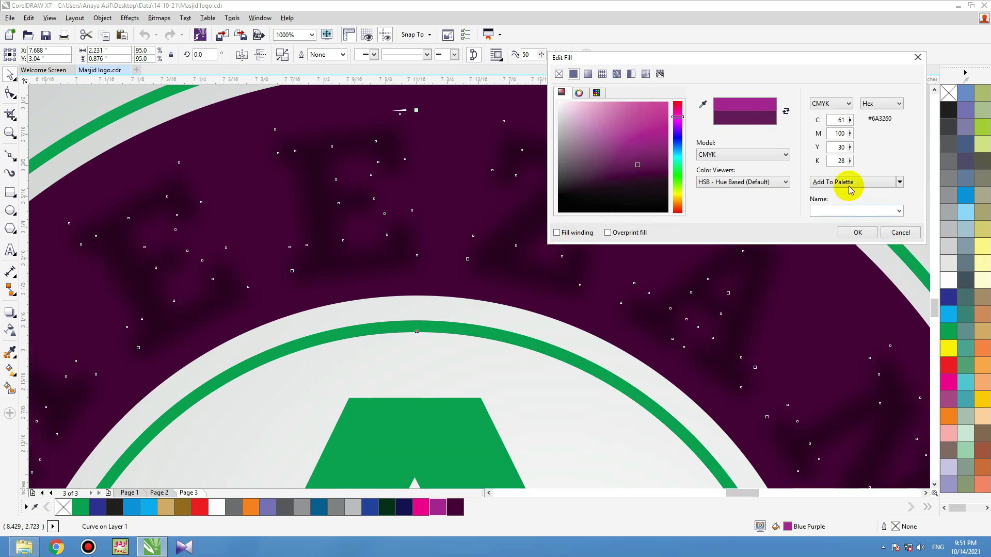
left_click(854, 233)
scroll(621, 234, "down", 1)
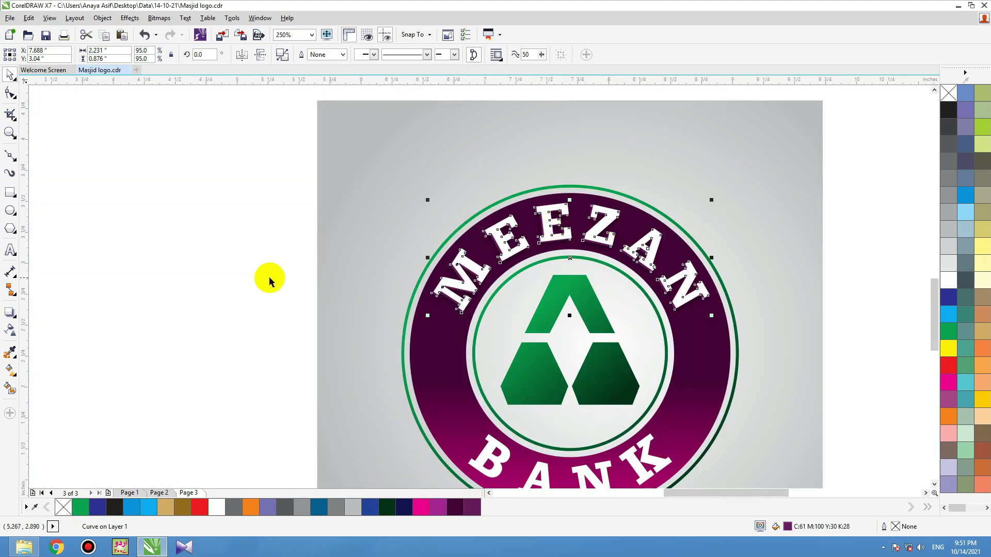
left_click(270, 278)
scroll(264, 250, "down", 1)
scroll(414, 358, "up", 1)
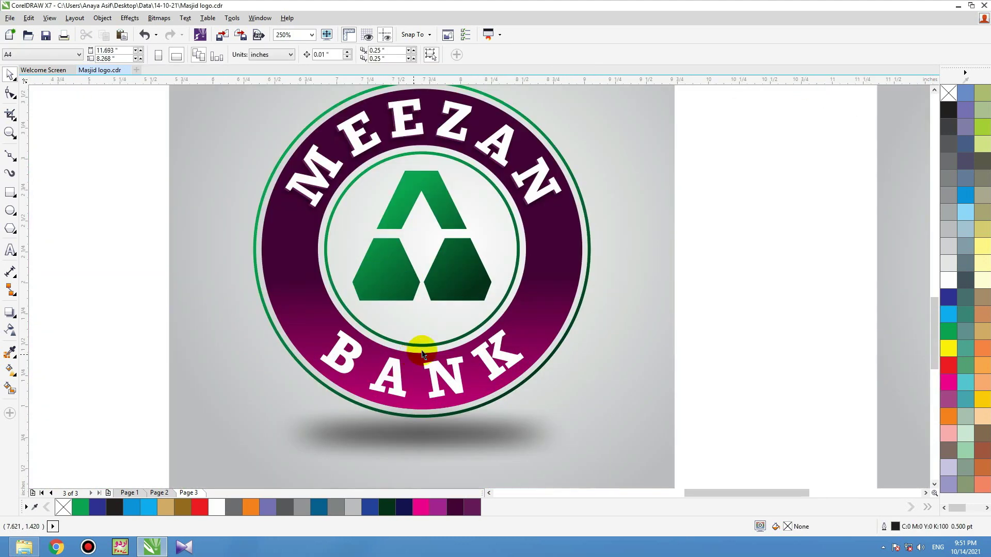
scroll(447, 352, "down", 1)
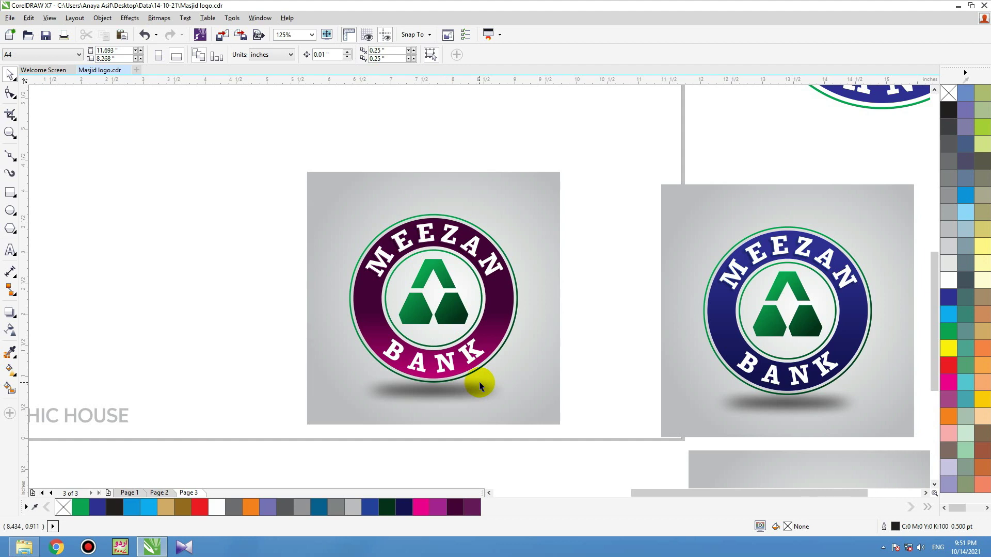
- Duplicate the complete purple logo square and place one of the two versions above and to the right of the other
left_click(469, 332)
scroll(549, 274, "down", 1)
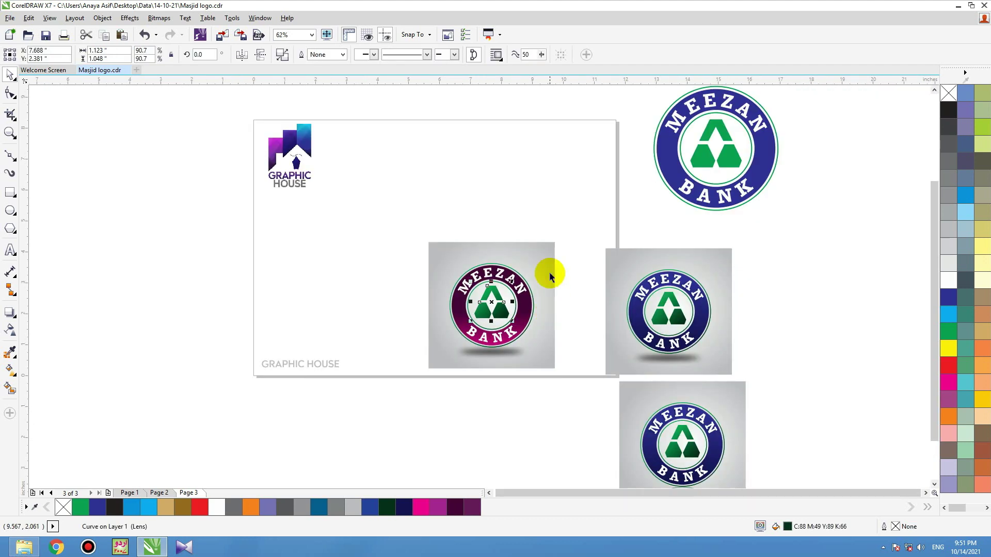
left_click_drag(564, 221, 381, 466)
left_click_drag(532, 305, 593, 169)
- Move the dark gradient overlays of the triangle symbol and of the two thin rings off the lower purple logo
left_click(546, 284)
key("shift+F2")
left_click(704, 220)
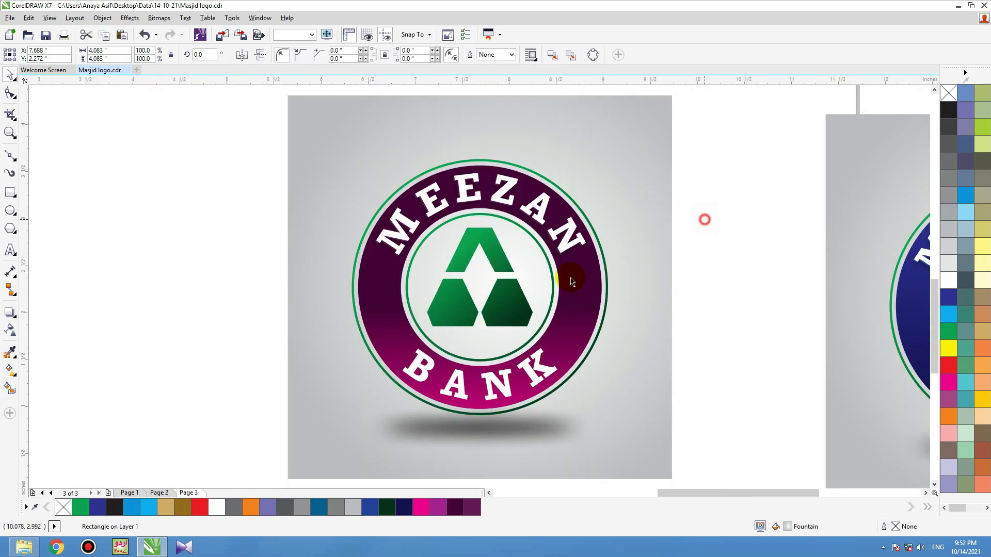
left_click(490, 310)
left_click_drag(473, 312, 219, 305)
key("ctrl+z")
left_click_drag(475, 360, 135, 380)
- Fill the green triangle symbol of the lower purple logo with 70% black
left_click(512, 302)
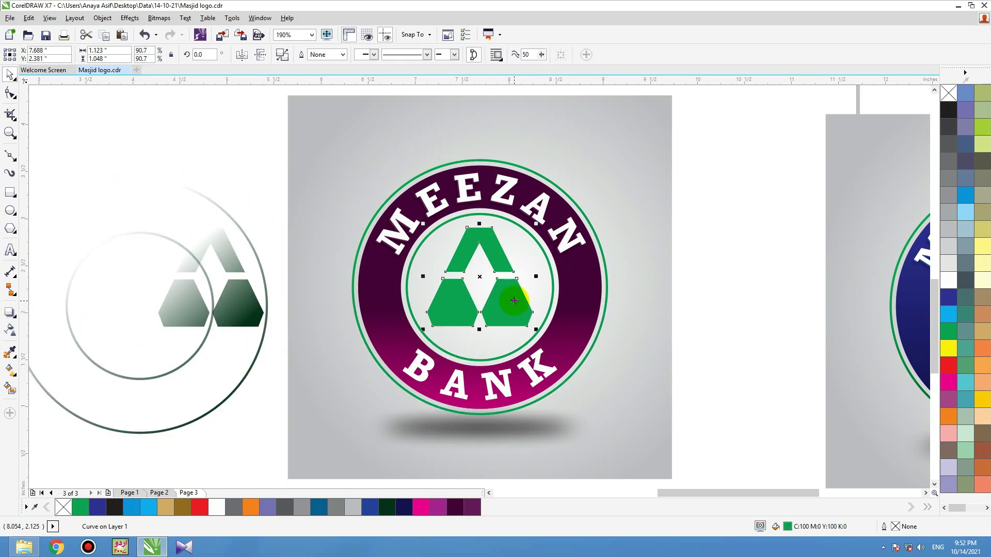
left_click(953, 151)
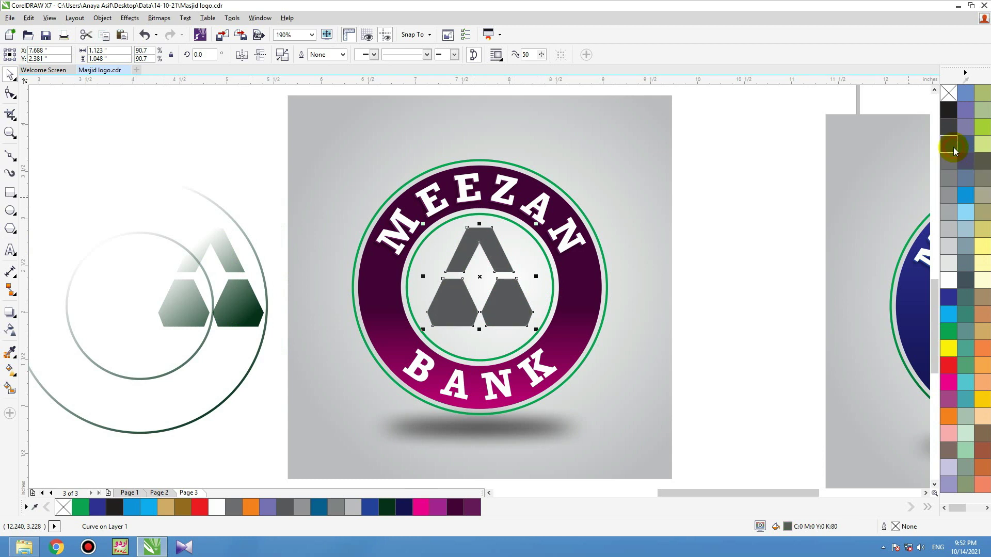
left_click(951, 166)
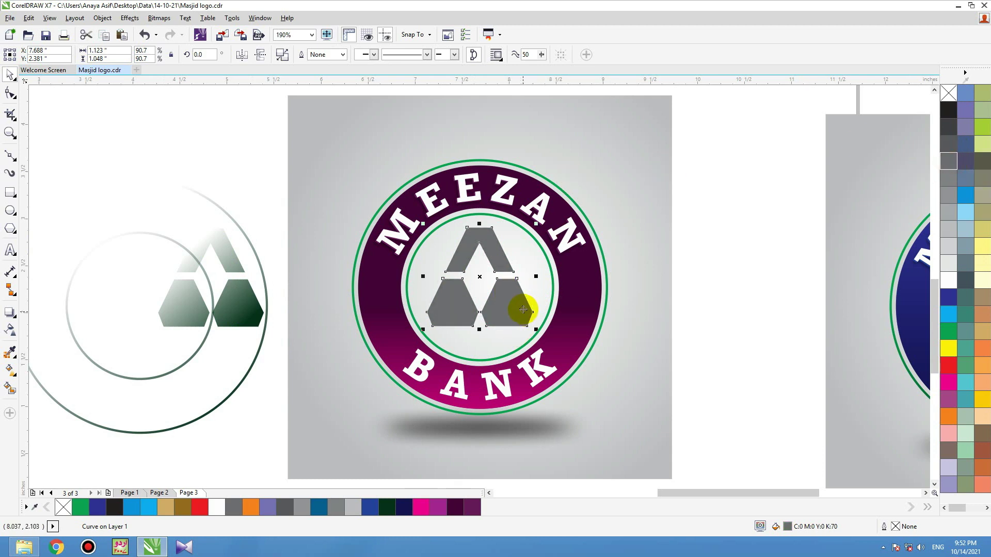
- Center the detached gradient overlay horizontally on the grey triangle symbol and fill the overlay with black
left_click(516, 311, "shift")
key("c")
left_click(760, 305)
left_click(475, 311)
left_click_drag(513, 313, 495, 318)
left_click(948, 110)
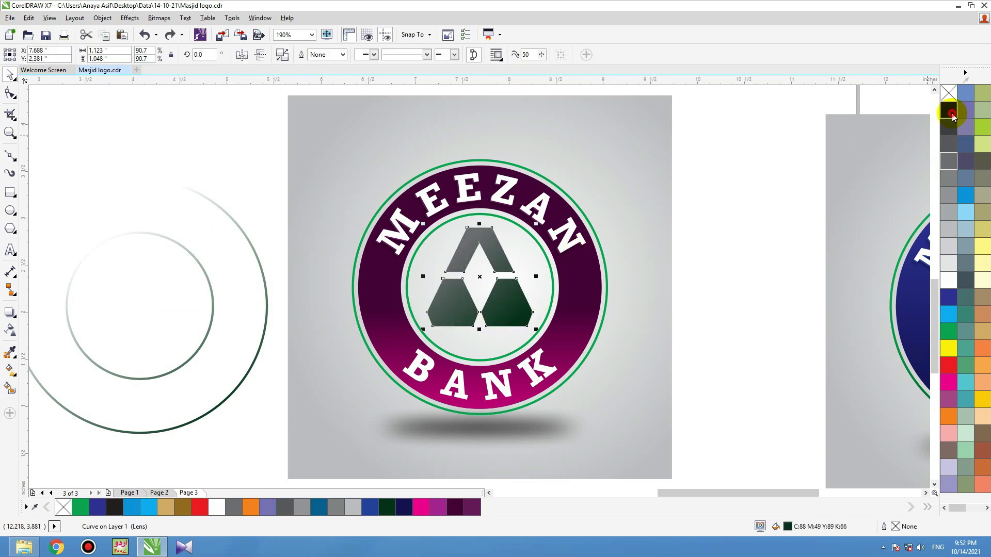
left_click(774, 216)
- Fill the thin outer ring with 60% black and center the detached shading rings, filled black, horizontally on the logo
left_click(375, 365)
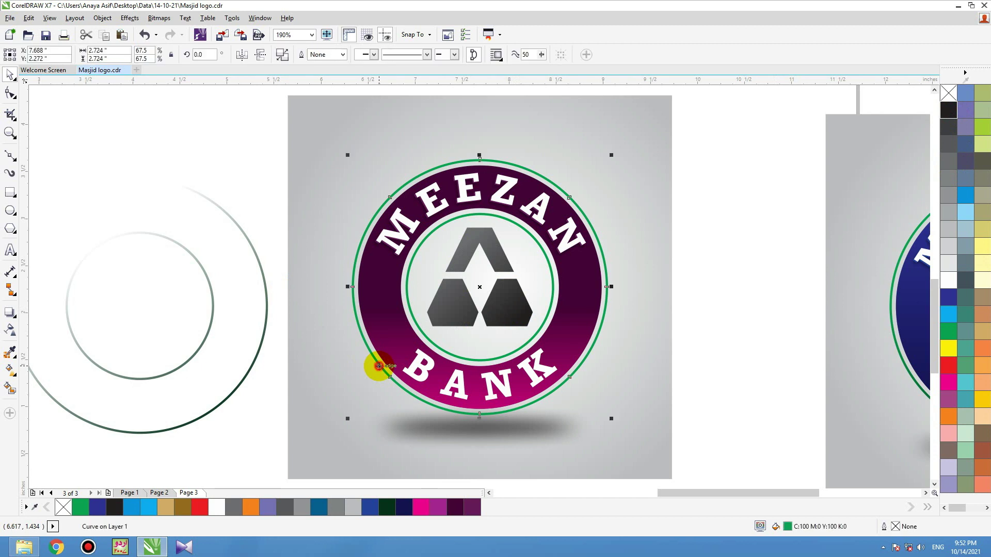
left_click(948, 178)
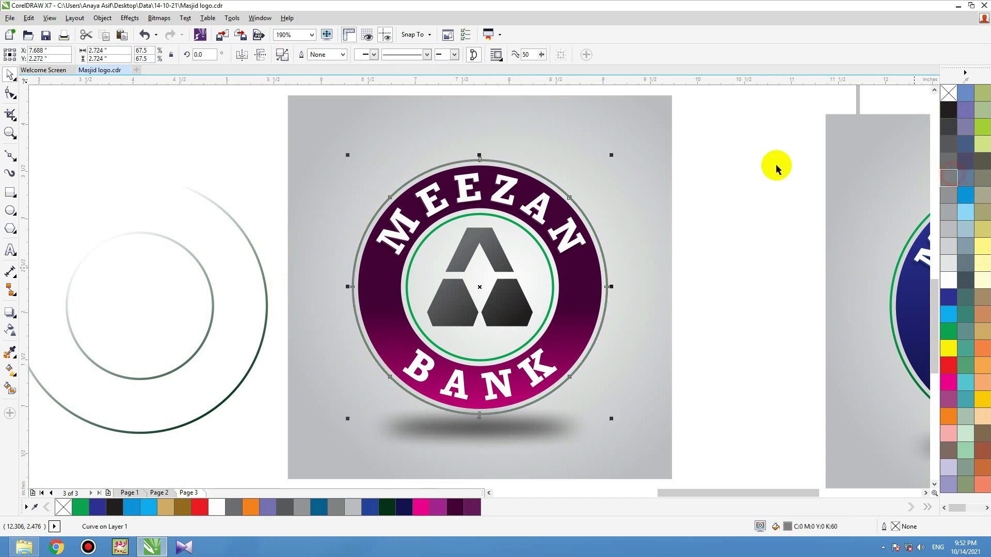
left_click(267, 338)
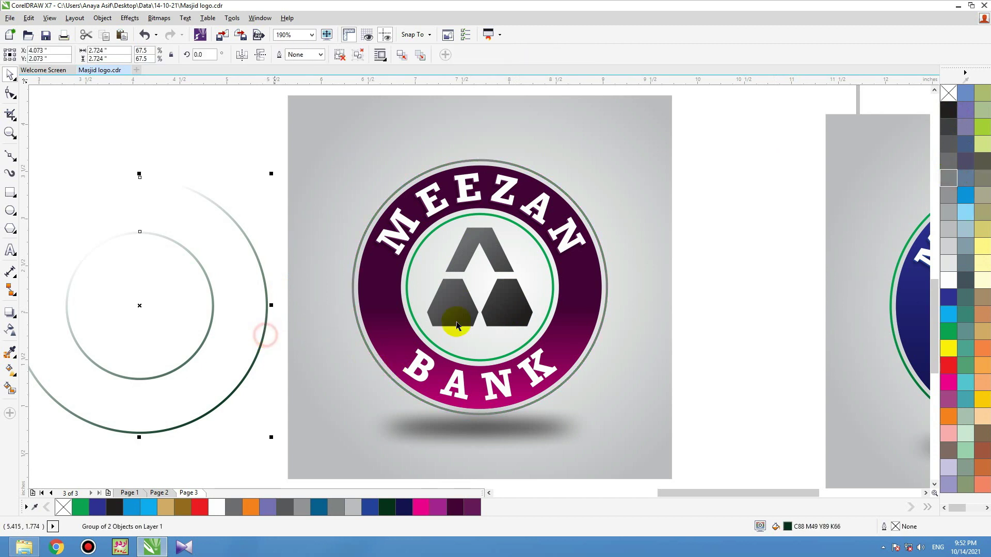
left_click(579, 203, "shift")
key("c")
key("e")
left_click(747, 206)
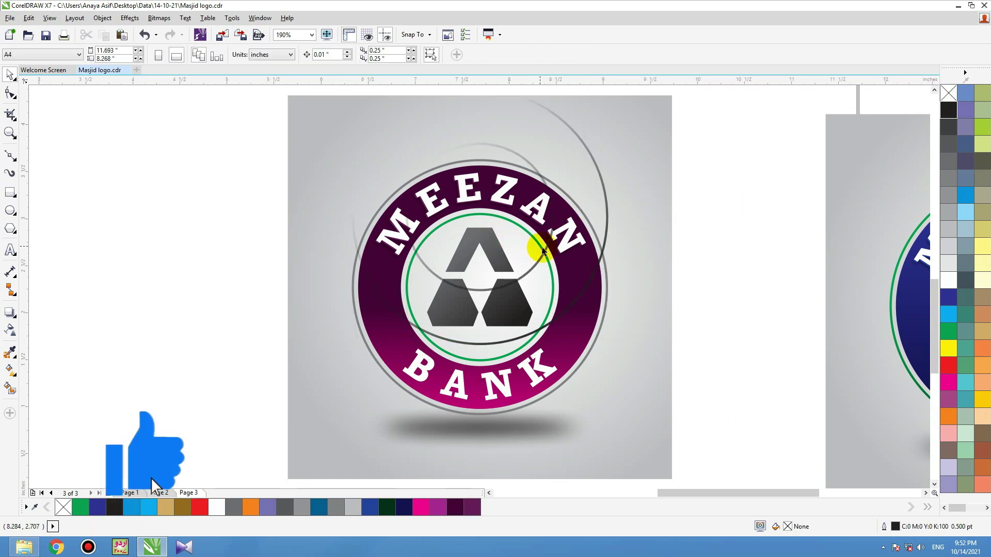
- Fill the thin green inner ring around the triangle symbol with 80% black
left_click_drag(546, 261, 537, 268)
key("ctrl+z")
left_click(552, 298)
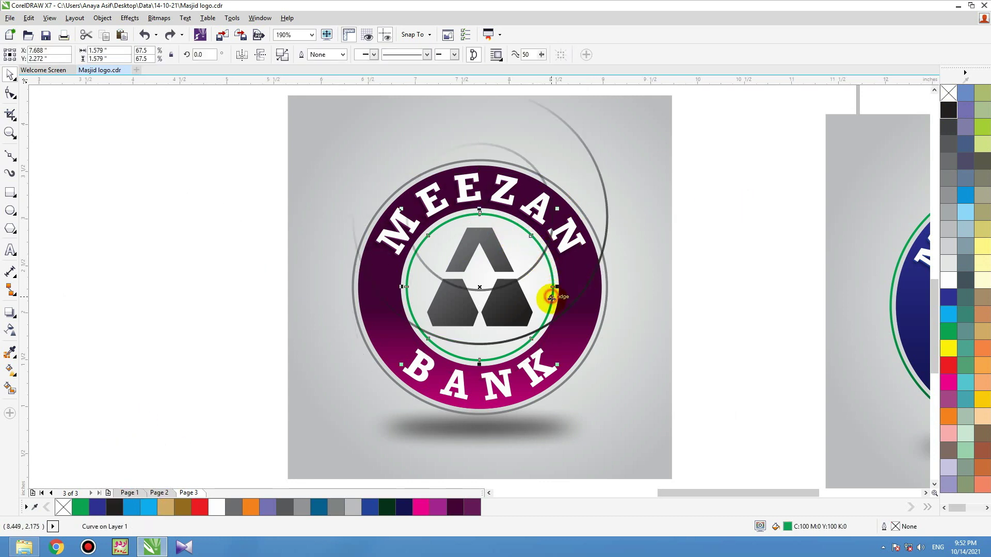
left_click(948, 144)
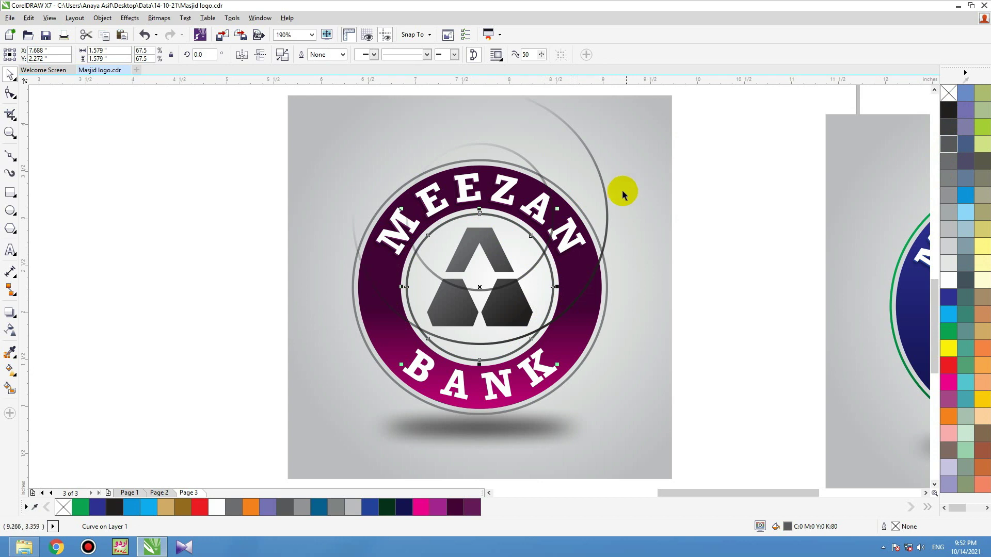
- Align the two shading rings vertically with the center of the thin outer ring
left_click(606, 201)
left_click(607, 276, "shift")
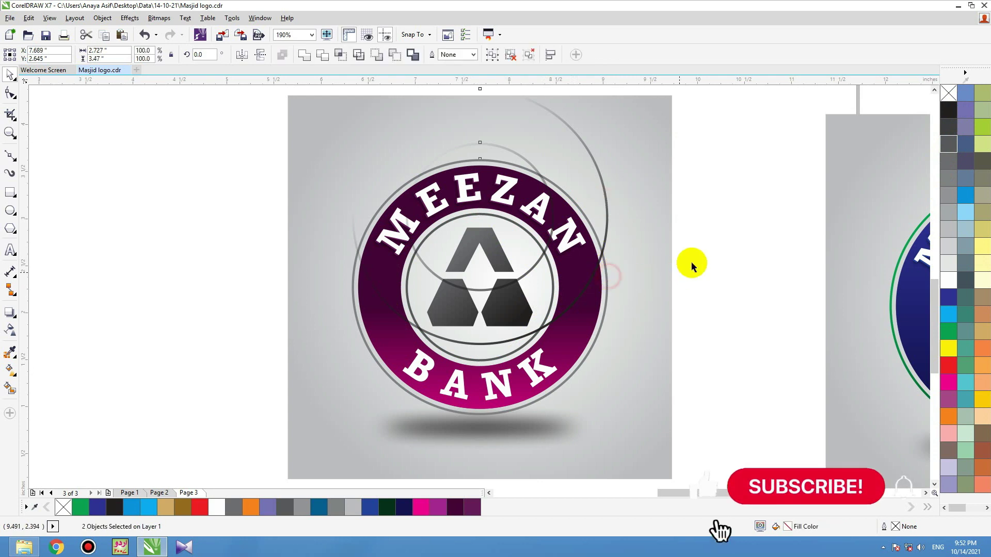
key("e")
left_click(702, 246)
left_click(619, 183)
scroll(524, 251, "down", 1)
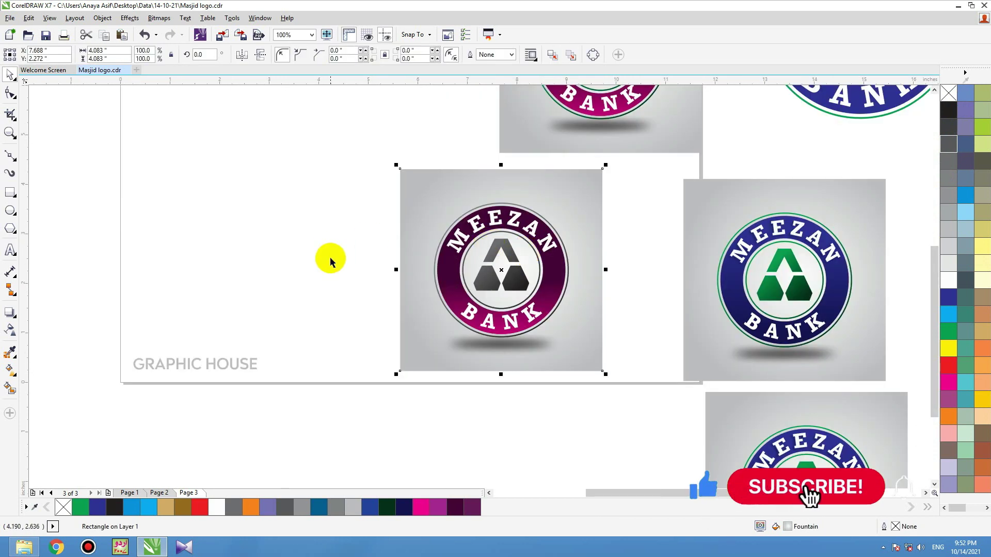
- Compare the grey-symbol purple logo with the green-symbol version, the blue versions and the original flat logo
left_click(331, 235)
scroll(480, 297, "down", 1)
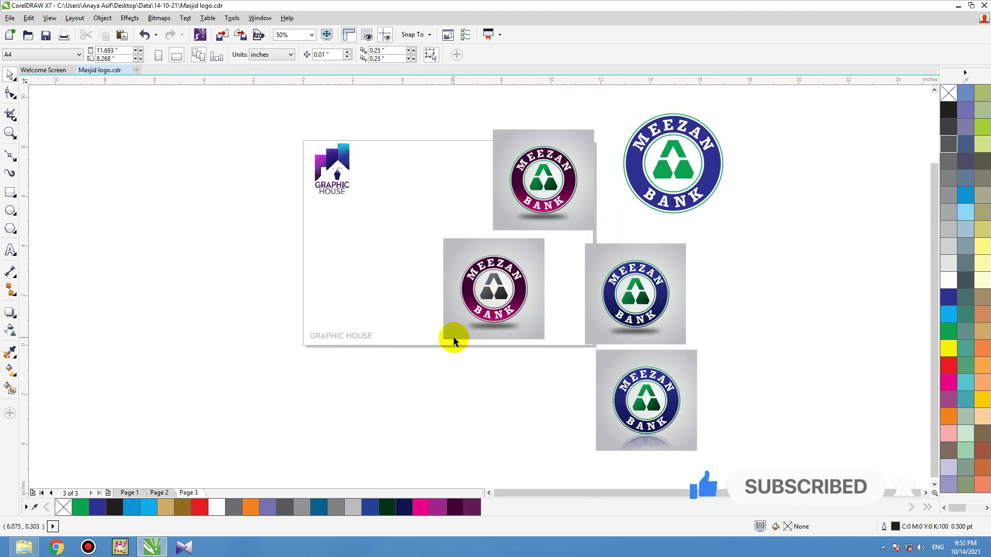
left_click_drag(419, 228, 556, 362)
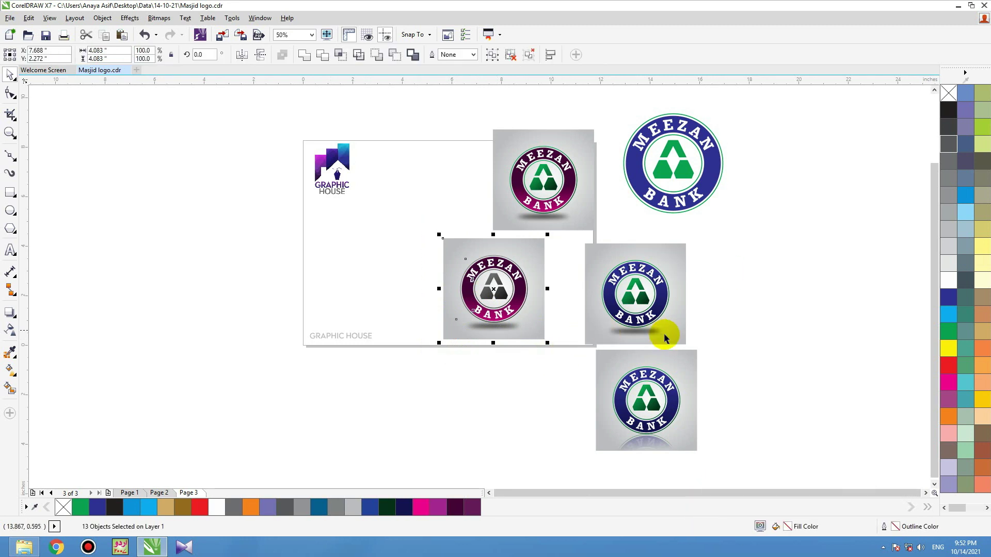
scroll(675, 115, "up", 2)
scroll(676, 125, "down", 3)
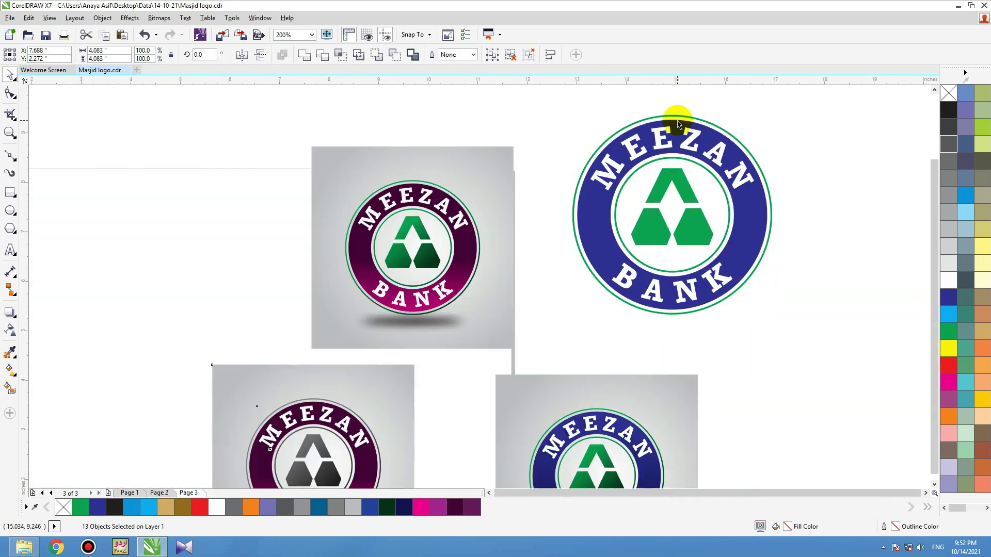
scroll(638, 291, "up", 2)
scroll(638, 290, "down", 3)
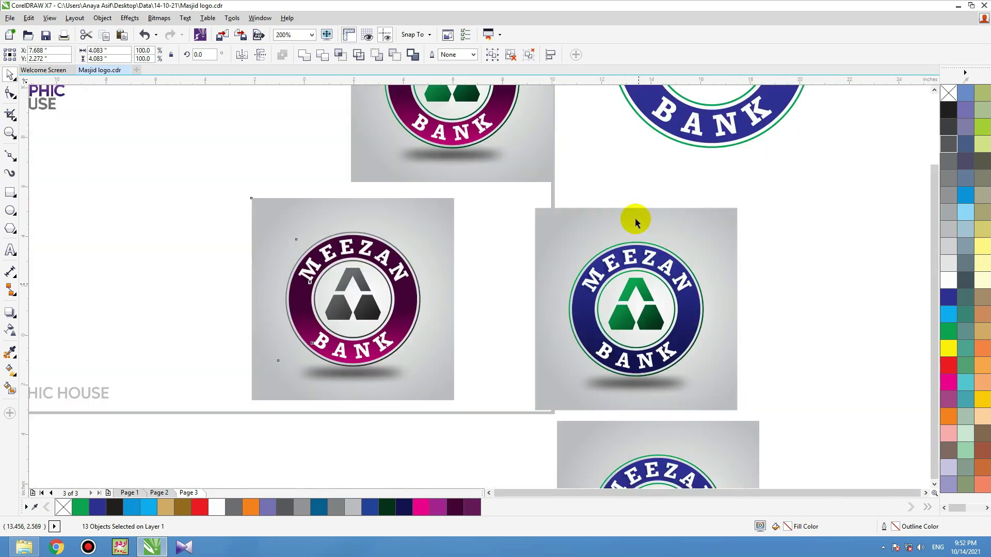
- Duplicate the blue shadow version with its grey square and place the copy across the page's left edge
left_click_drag(723, 338, 579, 230)
left_click_drag(583, 271, 294, 240)
scroll(287, 242, "up", 2)
scroll(287, 242, "down", 1)
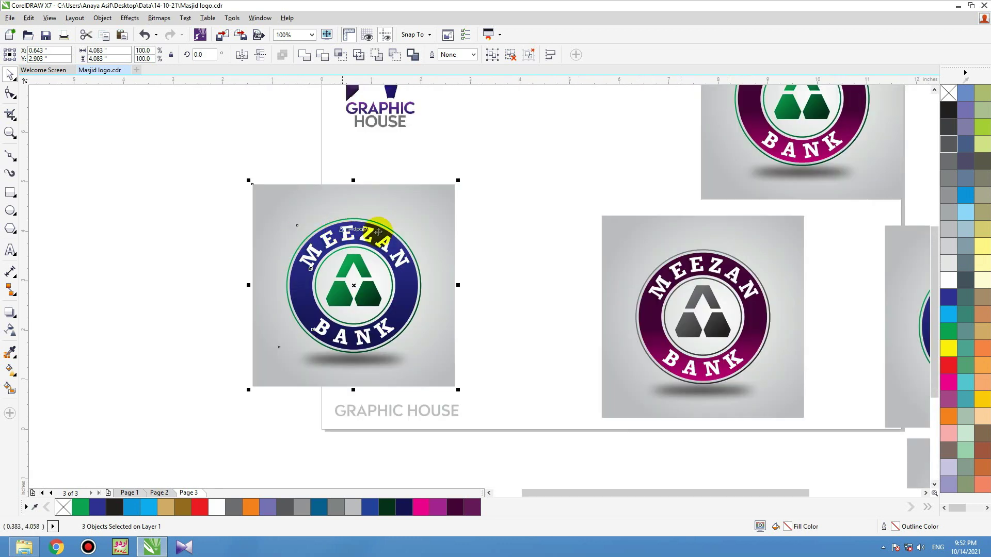
left_click(567, 242)
- Duplicate the blue logo group from the copied square into the empty space left of that square
left_click(383, 291)
left_click_drag(400, 297, 452, 280)
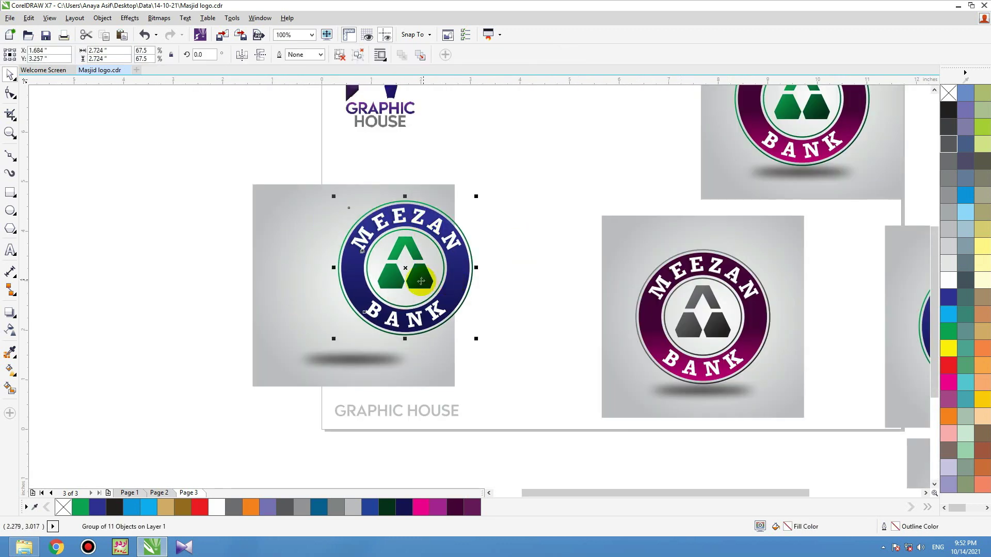
key("ctrl+z")
left_click_drag(396, 317, 221, 301)
right_click(221, 301)
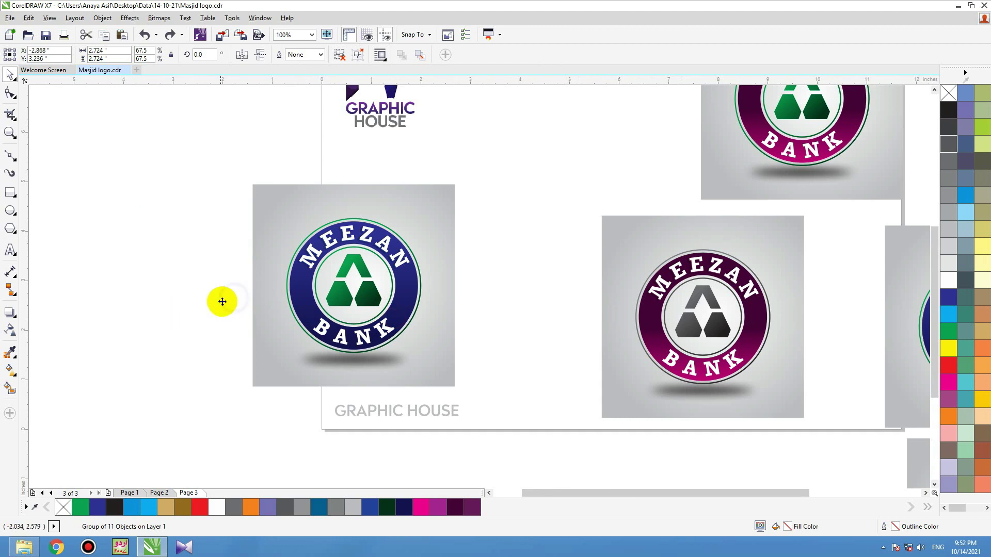
- Convert the duplicated blue logo to a 400 dpi RGB Color (24-bit) bitmap with anti-aliasing and a transparent background
left_click(164, 24)
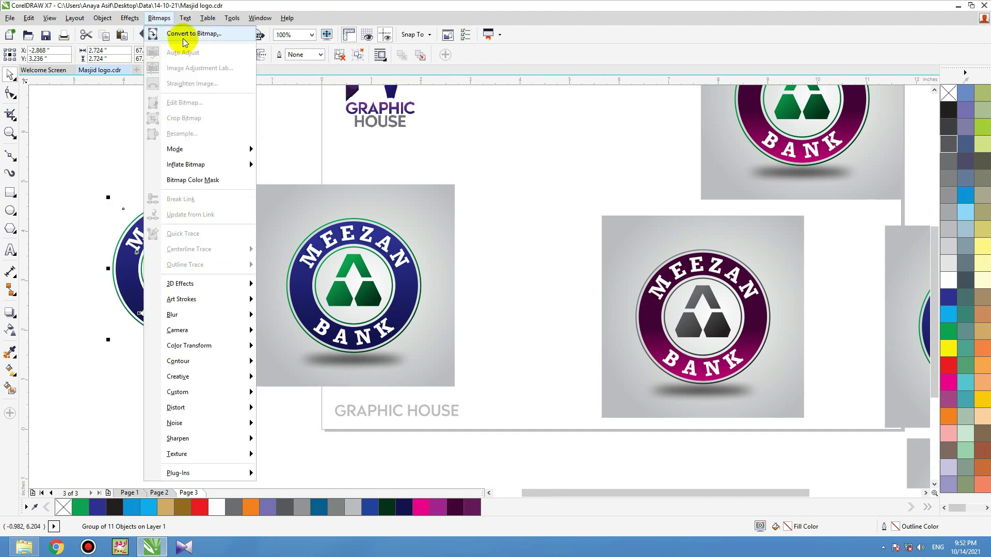
left_click(235, 30)
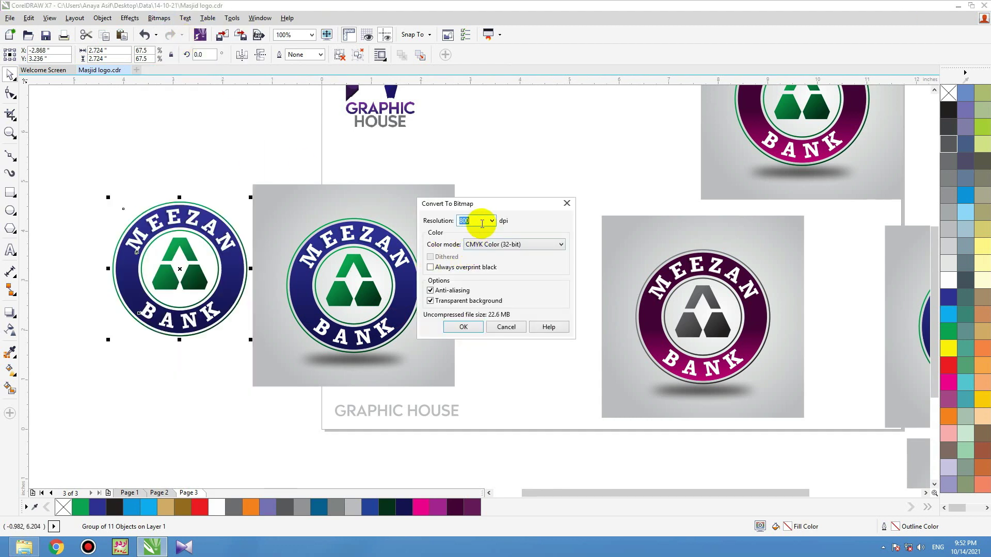
left_click(491, 246)
left_click(487, 285)
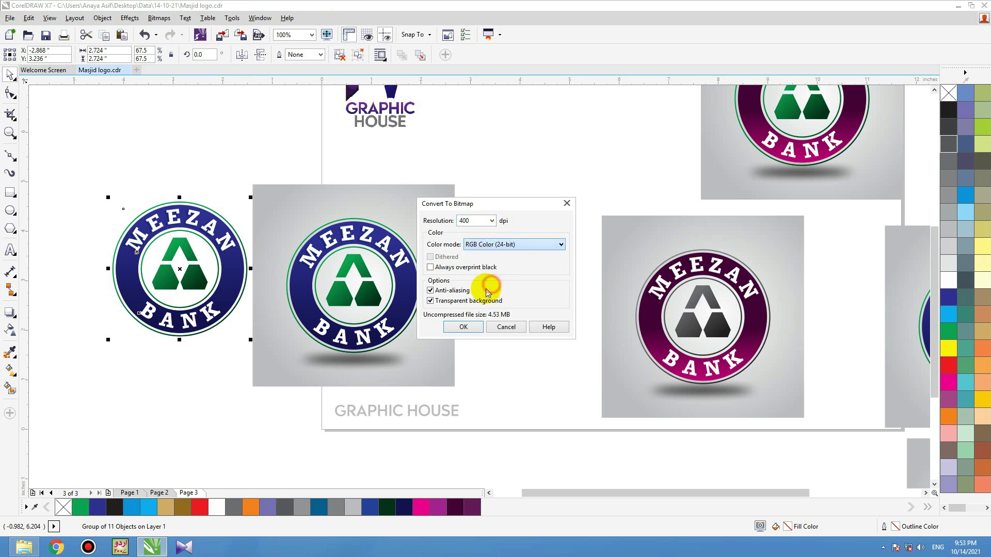
left_click(464, 328)
- Place the bitmap logo over the upper right of the copied grey square and set its transparency merge mode to Soft Light
left_click_drag(202, 324, 462, 295)
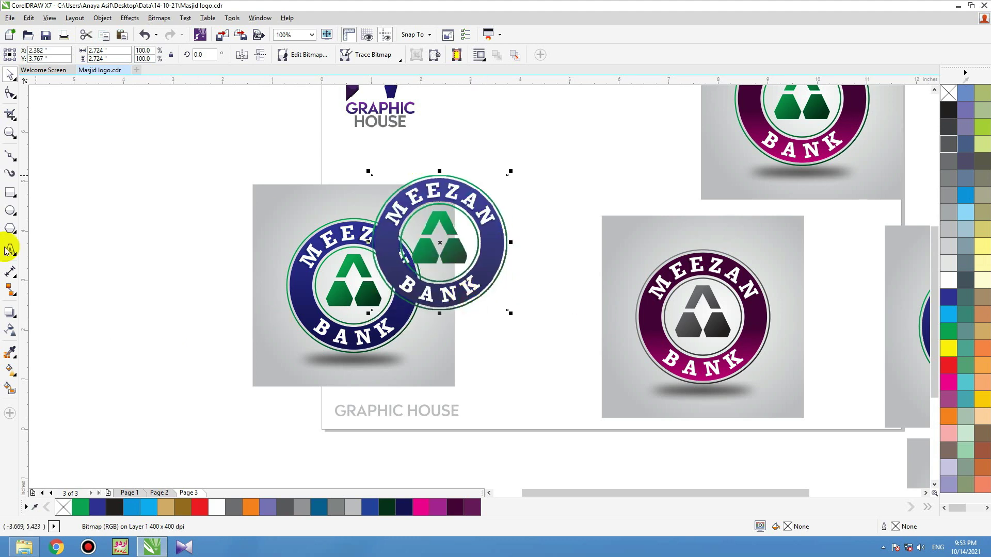
left_click(9, 333)
left_click(157, 54)
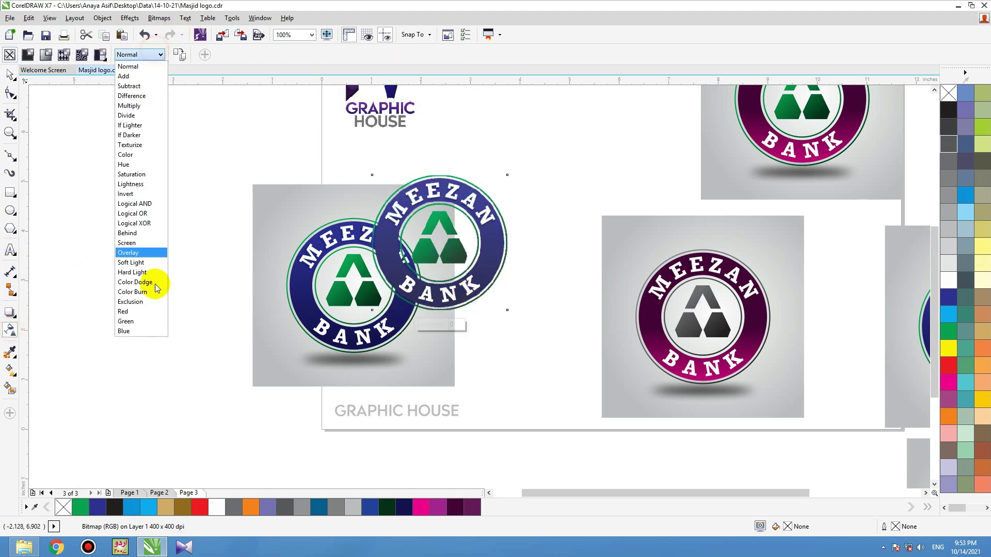
left_click(135, 263)
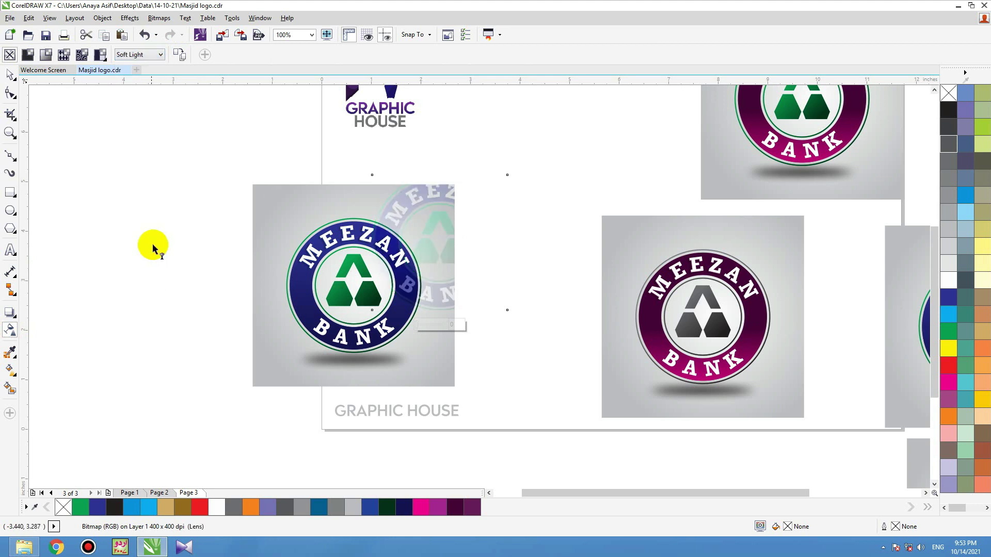
- Try the Multiply, Add and Subtract merge modes on the bitmap logo and settle on Overlay
left_click(136, 55)
left_click(137, 105)
left_click(137, 54)
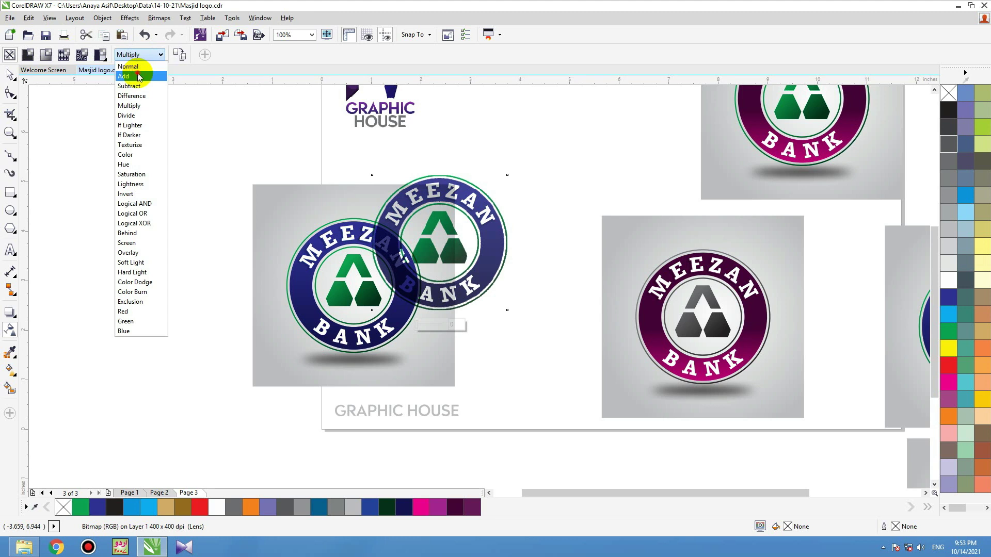
left_click(138, 76)
left_click(139, 56)
left_click(137, 84)
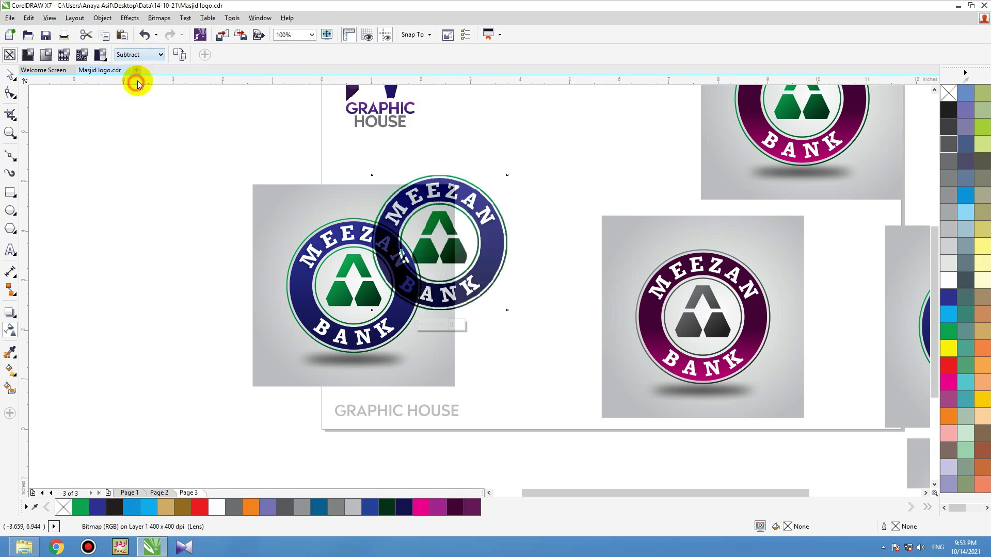
left_click(138, 56)
left_click(137, 252)
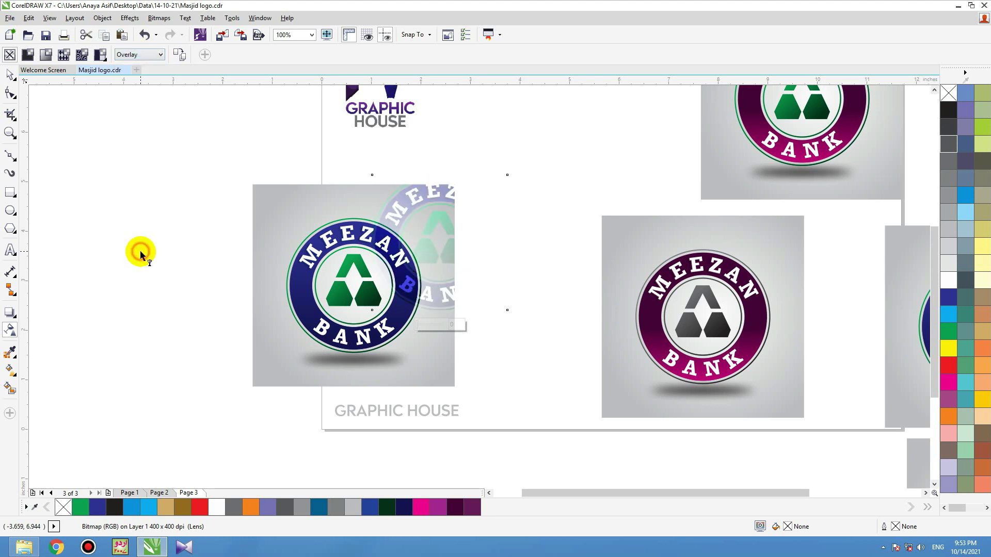
- Convert the overlay bitmap logo to grayscale and shift it slightly down over the copied grey square's upper right
left_click(9, 76)
left_click(450, 194)
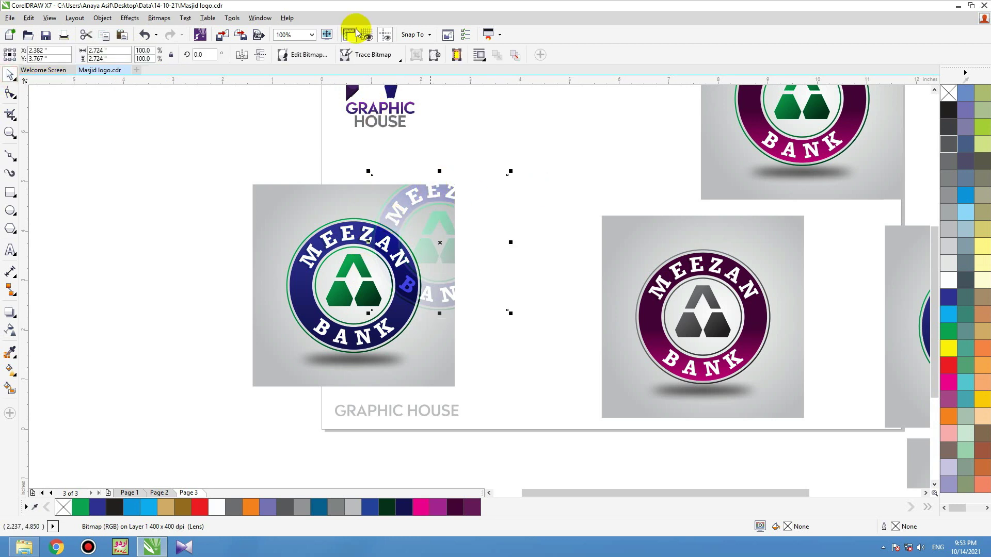
left_click(135, 18)
mouse_move(153, 18)
mouse_move(229, 147)
left_click(302, 164)
left_click_drag(451, 197, 445, 201)
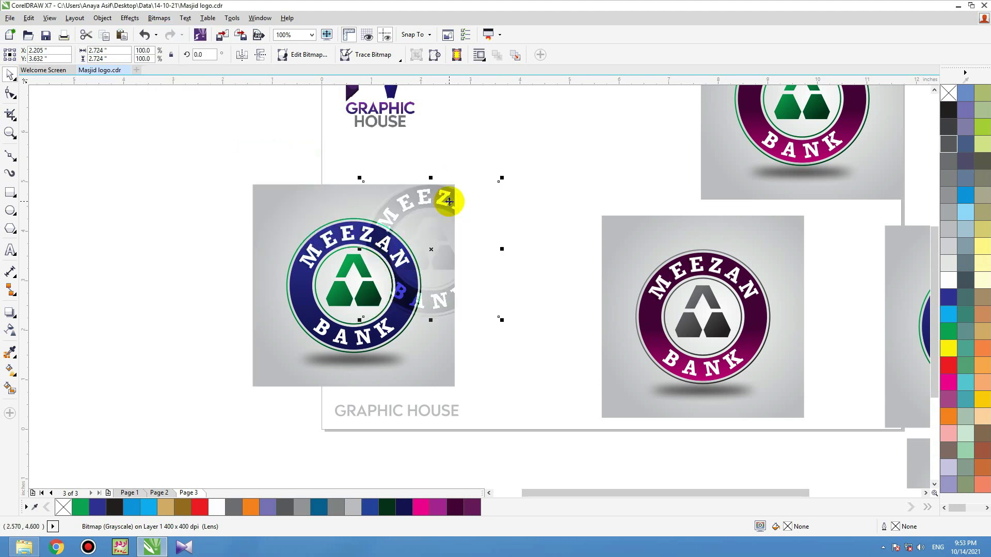
- PowerClip the grayscale bitmap logo inside the copied grey square behind the blue logo
right_click(396, 148)
left_click(431, 158)
left_click(306, 197)
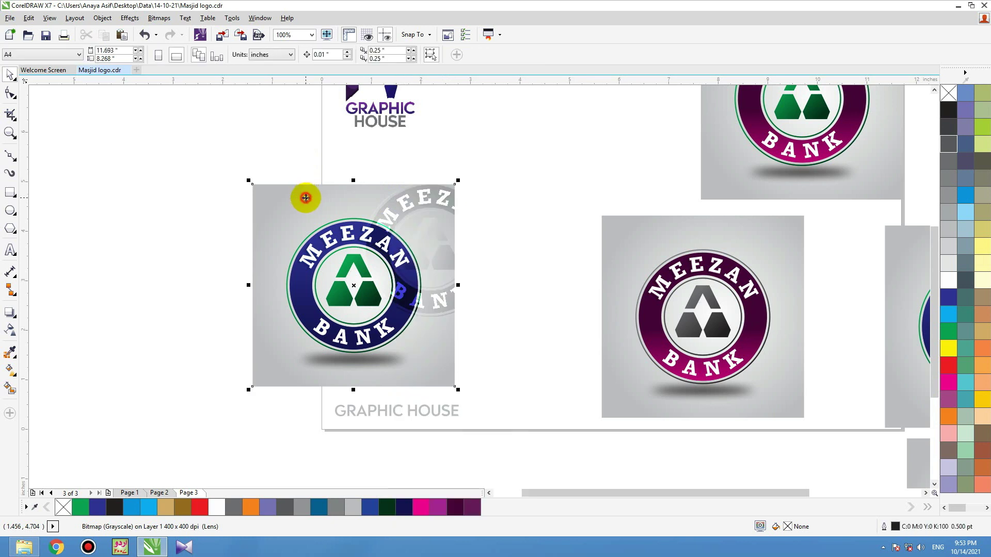
left_click(517, 195)
left_click_drag(503, 171, 227, 394)
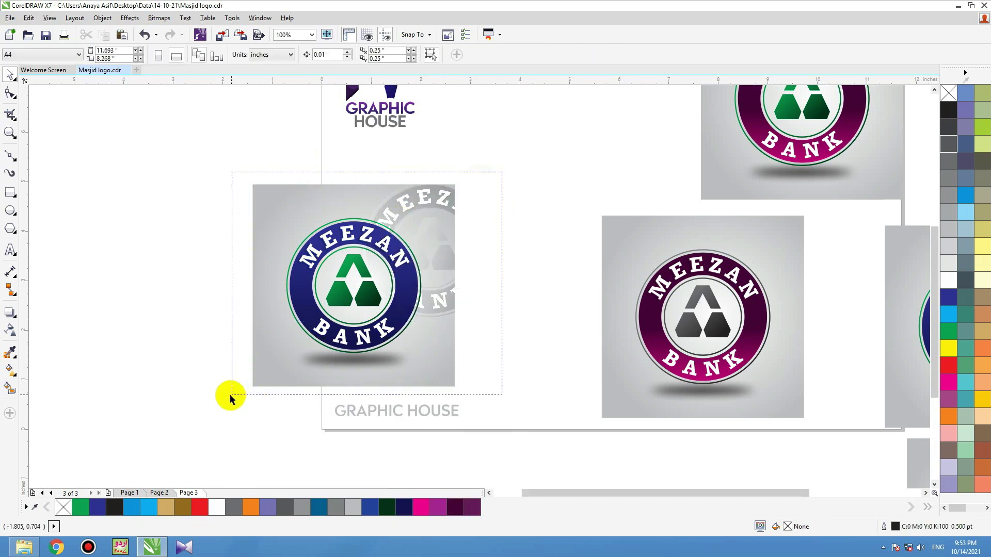
scroll(535, 237, "down", 2)
left_click(529, 231)
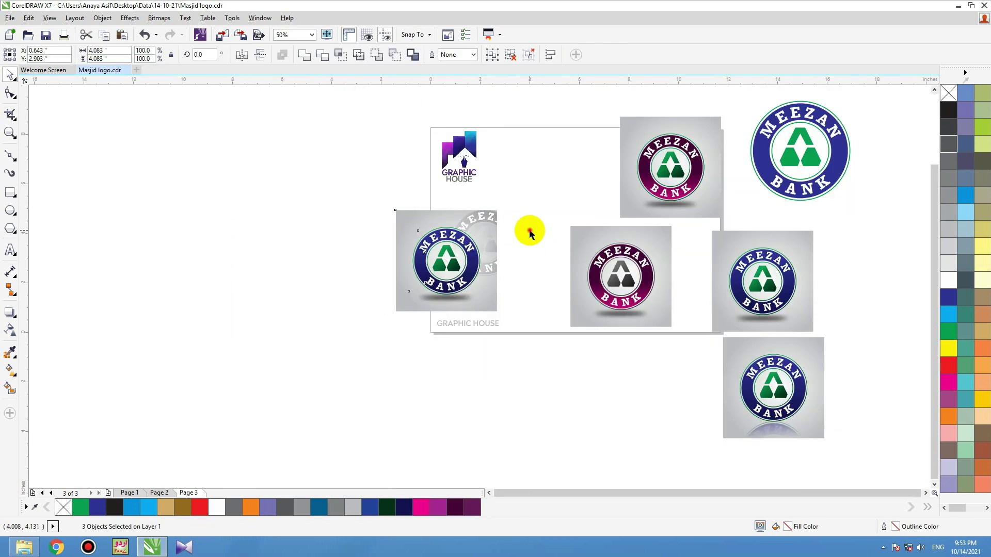
- Edit the PowerClip contents of the copied square, enlarging the grayscale logo and centring it behind the blue logo
double_click(494, 220)
left_click_drag(487, 219, 533, 183)
left_click_drag(489, 253, 473, 266)
left_click(531, 233, "ctrl")
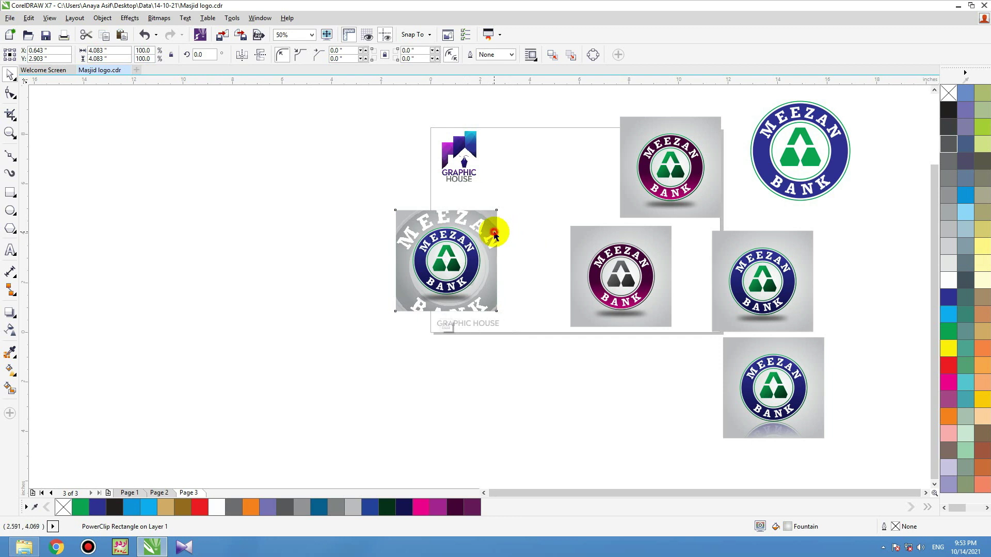
- Enlarge the clipped grayscale logo to about 5.83 inches and give it a uniform transparency of 50
double_click(494, 235)
left_click_drag(513, 197, 522, 189)
left_click(9, 330)
left_click(24, 54)
left_click(9, 71)
left_click(141, 159, "ctrl")
scroll(487, 203, "up", 2)
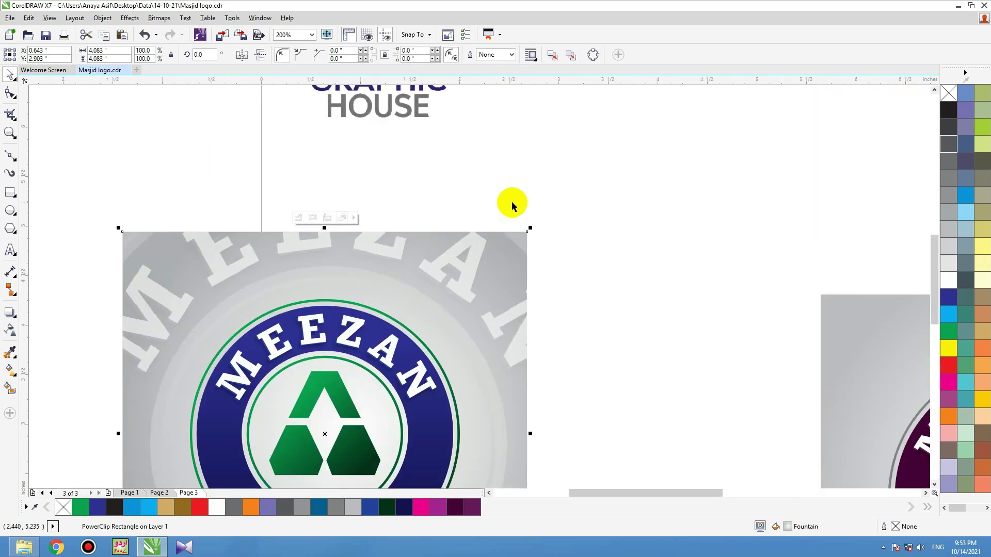
scroll(513, 204, "down", 2)
- Duplicate the grey square with its clipped background logo and blue logo into the empty space left of the page
left_click_drag(506, 289, 376, 289)
right_click(375, 289)
left_click(416, 168)
- Cut the grayscale bitmap out of the duplicate's PowerClip, paste it outside the frame, and scale it down to about 3.5 inches
left_click(386, 211)
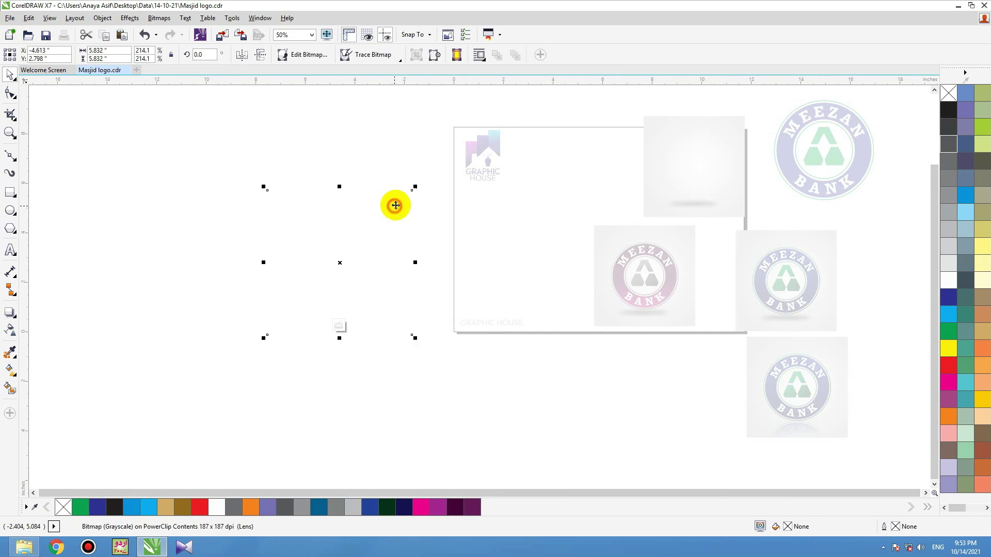
key("ctrl+x")
left_click(399, 163, "ctrl")
key("ctrl+v")
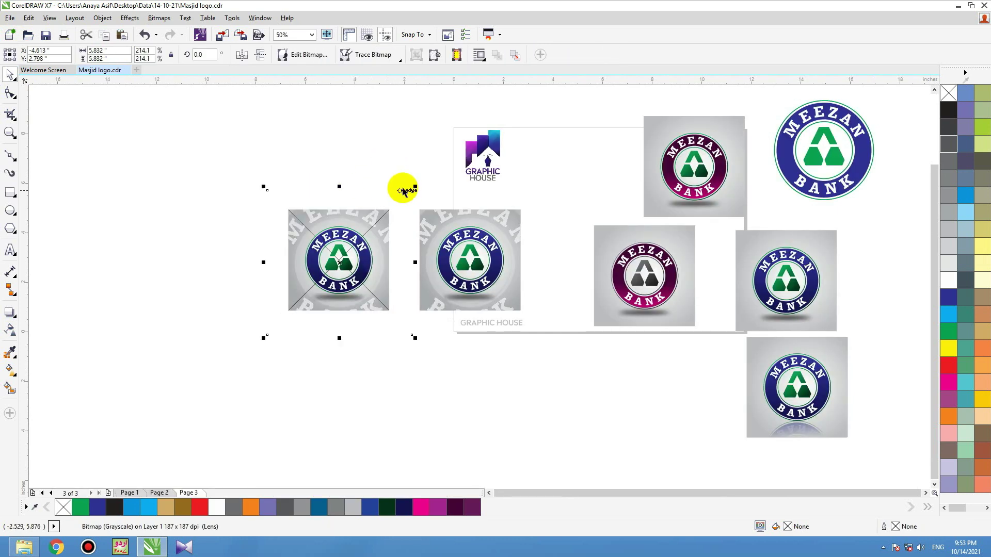
left_click_drag(415, 186, 195, 345)
- Set the frame type of the duplicated grey square, emptied of its PowerClip contents, to None
left_click(386, 212)
key("F2")
right_click(491, 125)
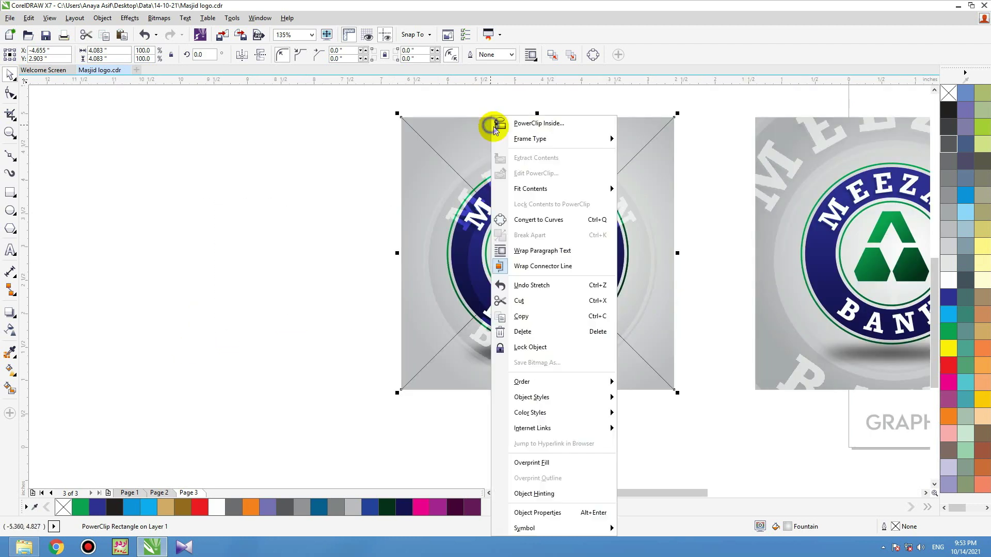
left_click(627, 168)
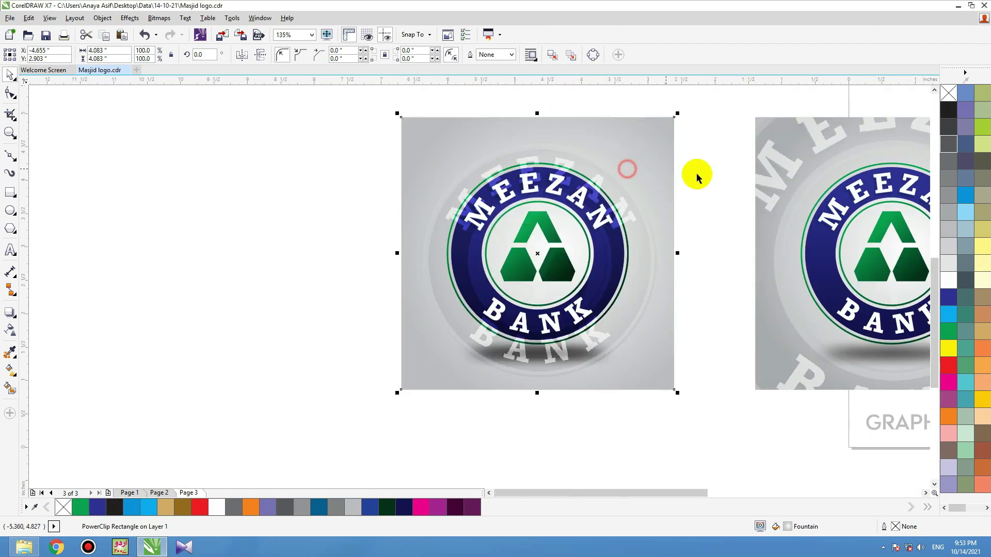
left_click(697, 176)
- Set the uniform transparency of the pasted grayscale bitmap logo to 80, keeping the Overlay merge mode
left_click_drag(632, 200, 705, 164)
key("ctrl+z")
left_click(10, 329)
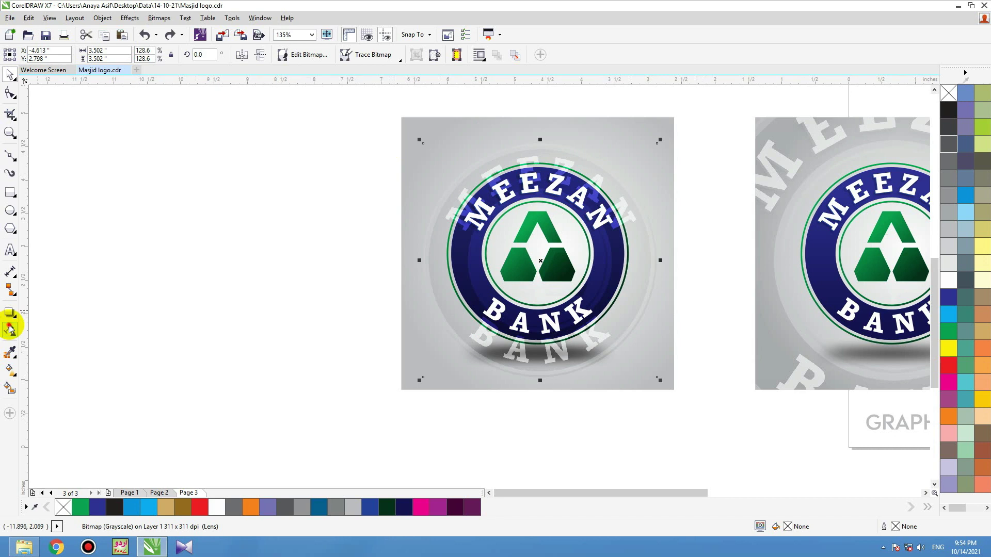
left_click_drag(236, 58, 208, 53)
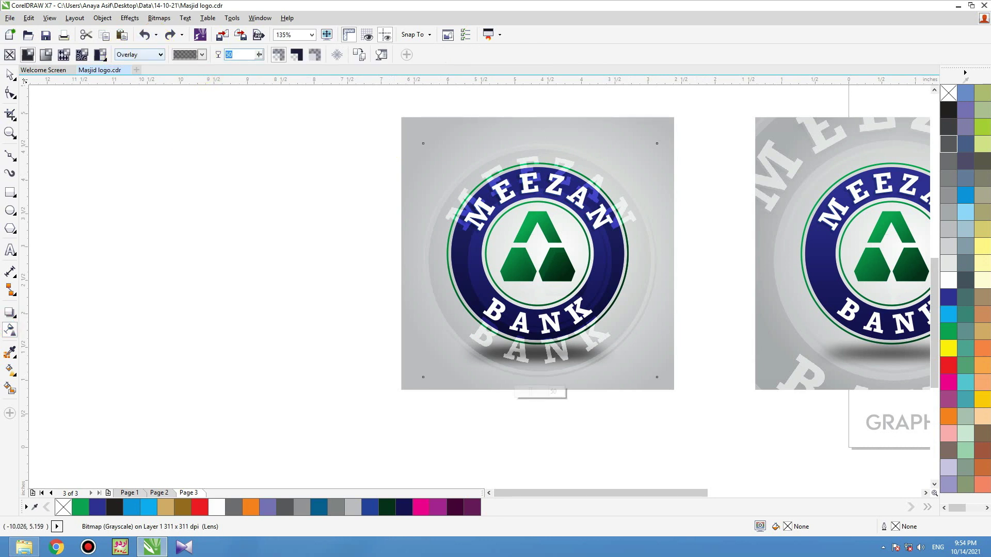
key("Return")
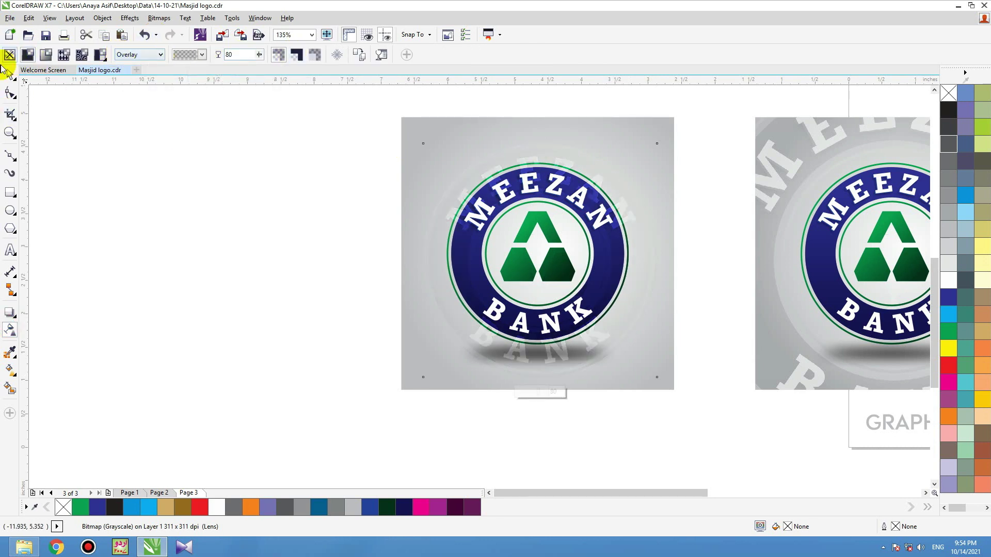
- Enlarge the grayscale bitmap logo to about 5.04 inches and PowerClip it inside the duplicated grey square
scroll(376, 175, "down", 2)
left_click_drag(509, 160, 534, 134)
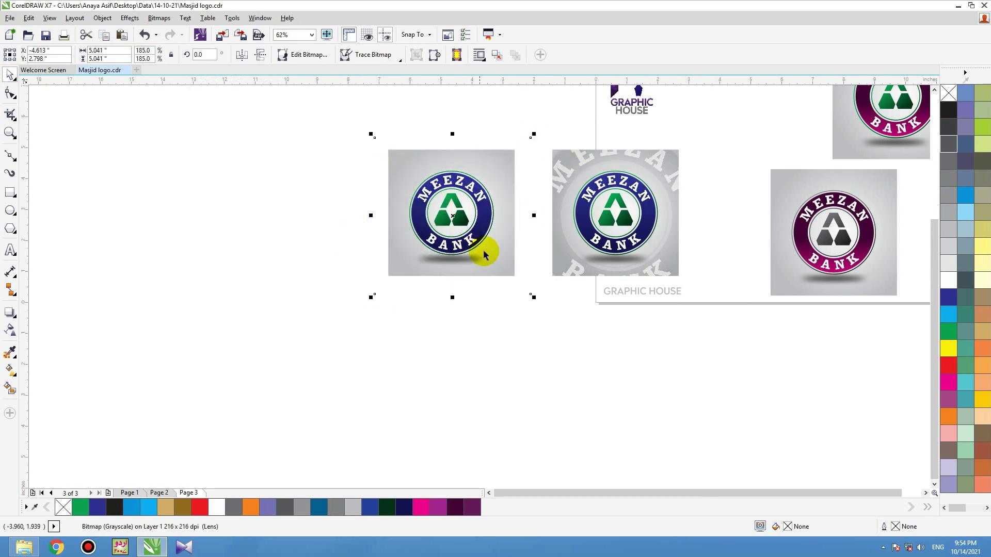
right_click(519, 169)
left_click(553, 161)
left_click(471, 165)
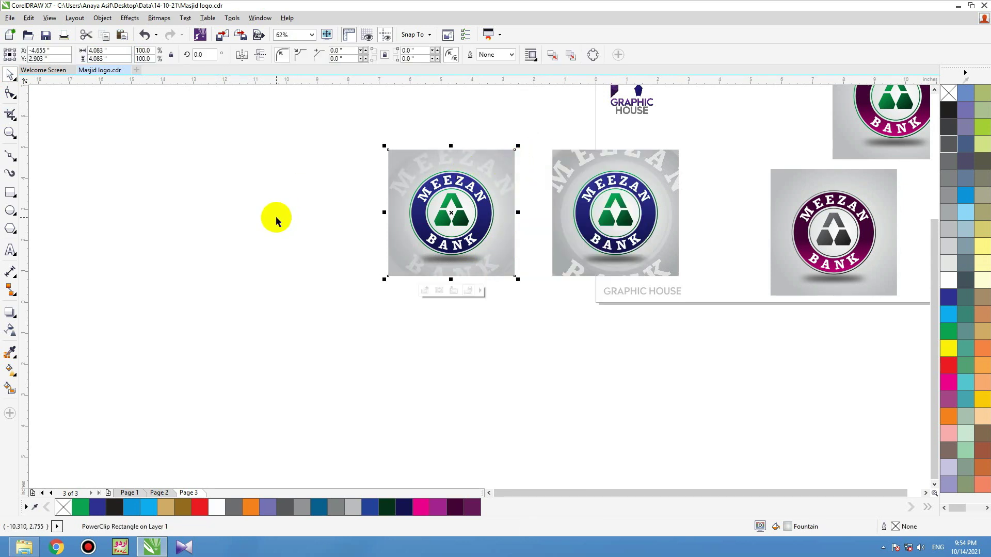
scroll(276, 217, "down", 1)
left_click(285, 134)
left_click_drag(303, 123, 728, 345)
key("shift+F2")
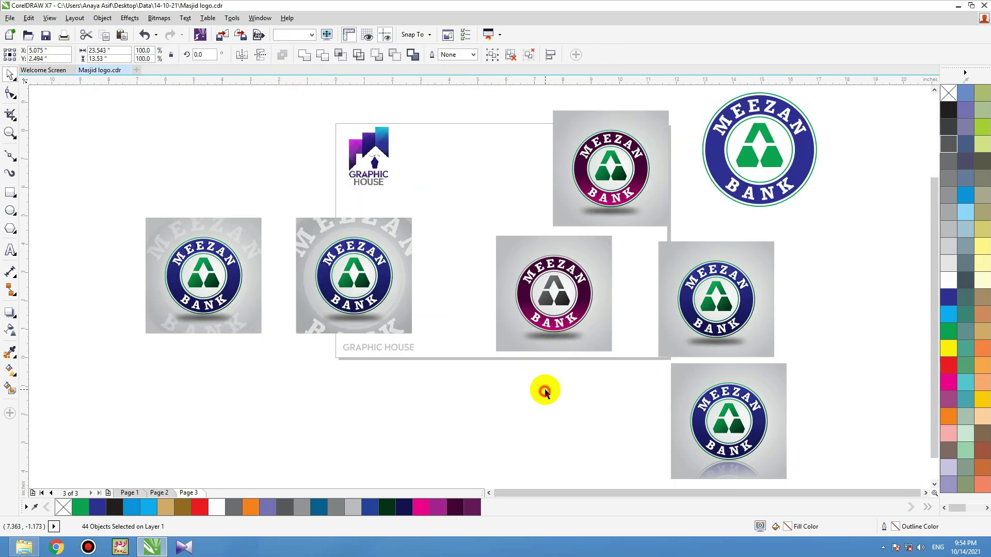
left_click(545, 392)
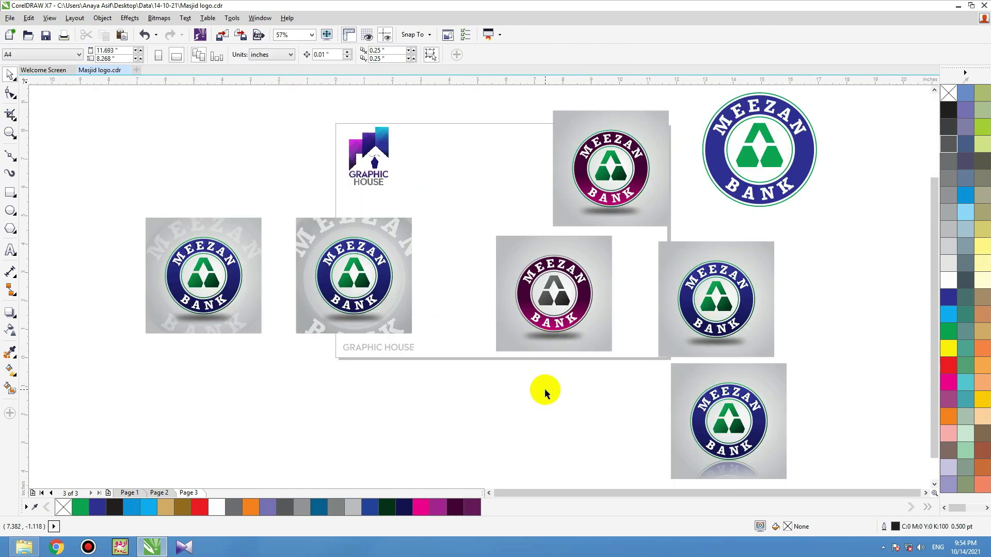